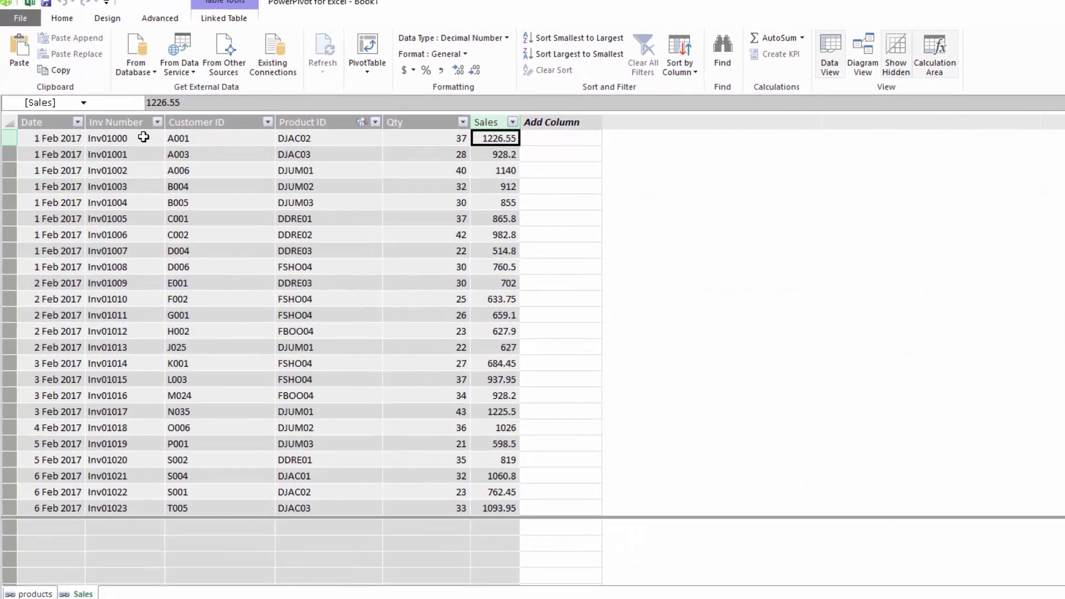
# Switch to the products table to view its IDs, categories, names, suppliers and prices.
pyautogui.moveTo(340, 116)
pyautogui.click(22, 595)
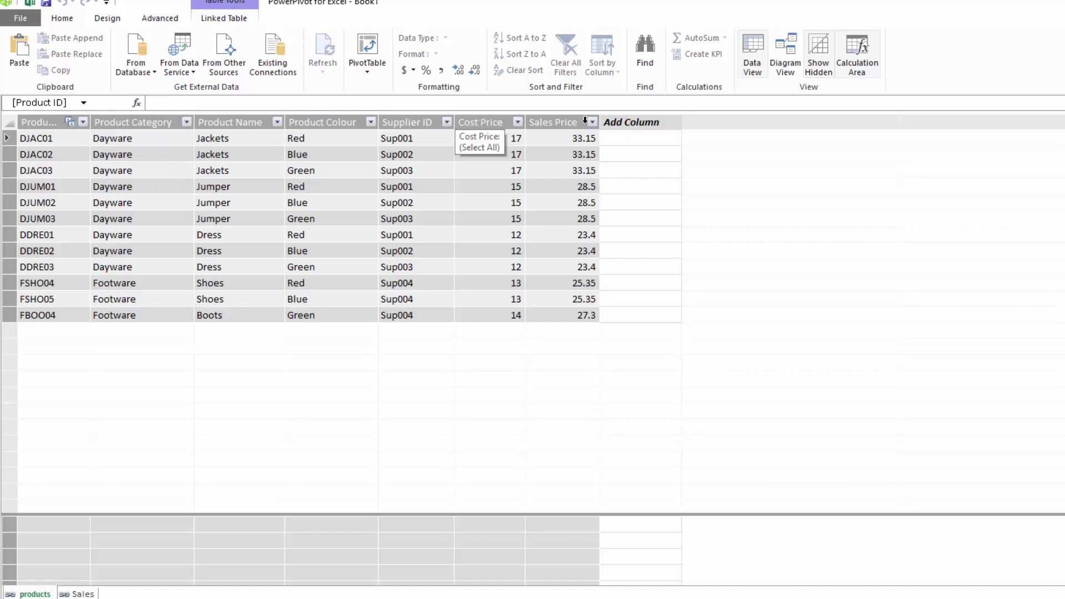
# Return to the Sales table with its date, invoice, customer, product, quantity and sales columns.
pyautogui.click(78, 594)
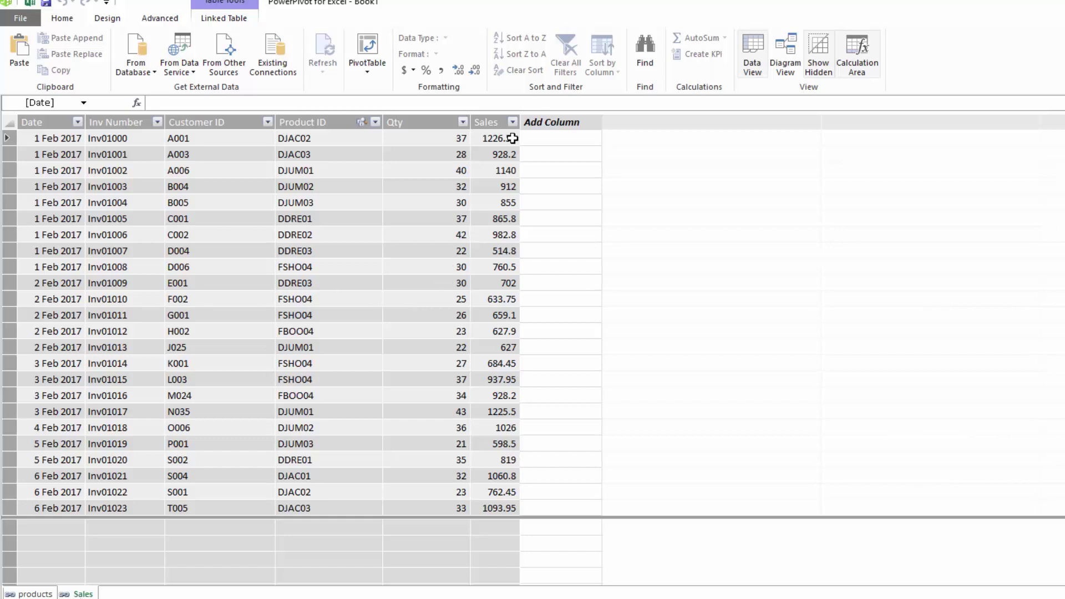
# Show the calculation area below the Sales table and begin a =sum formula under Sales.
pyautogui.click(493, 119)
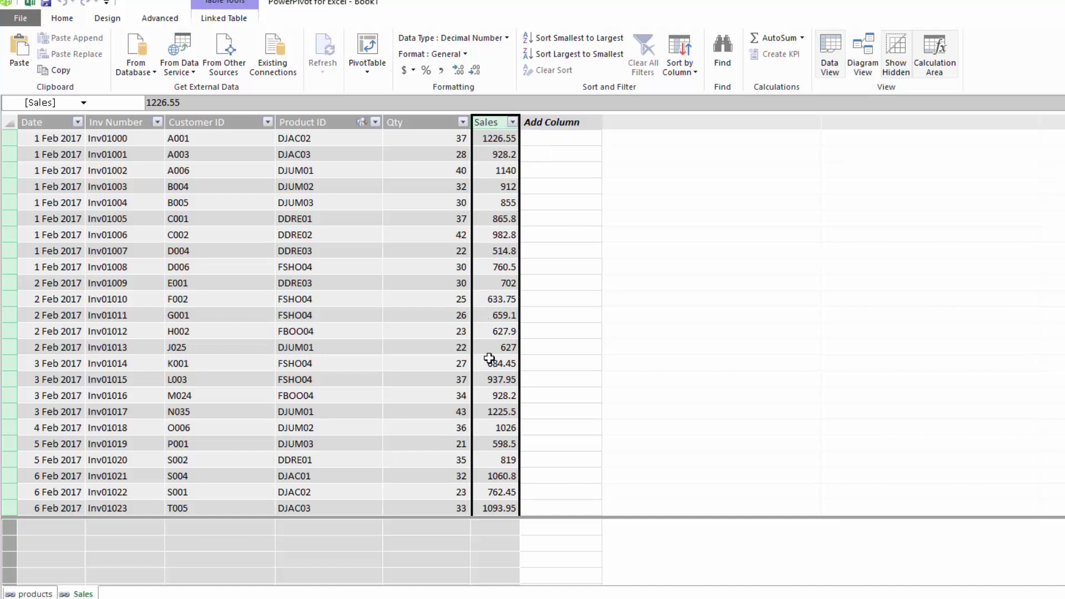
pyautogui.click(489, 541)
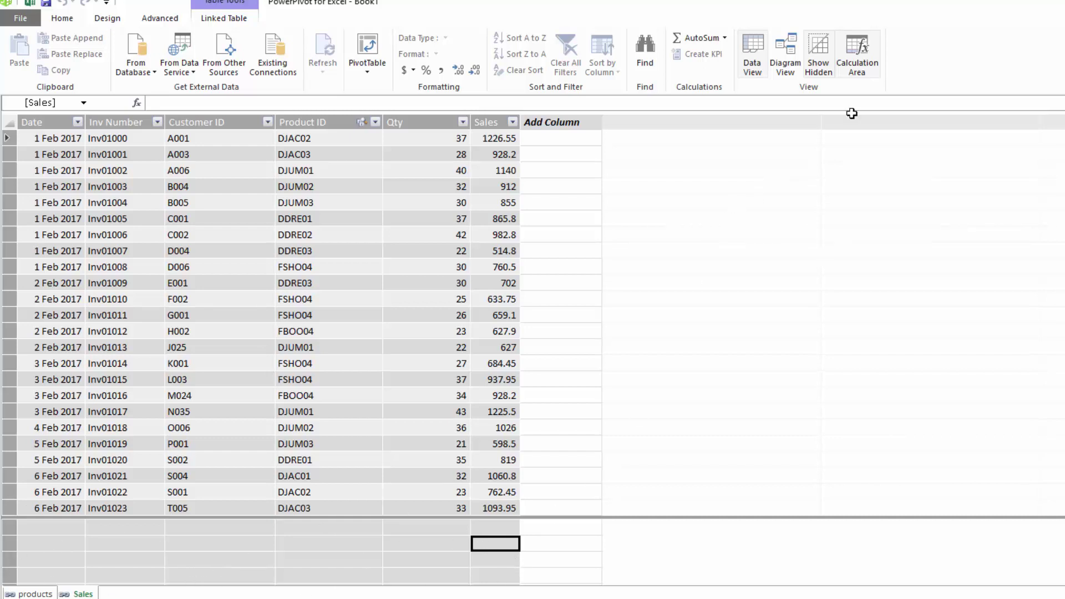
pyautogui.click(858, 66)
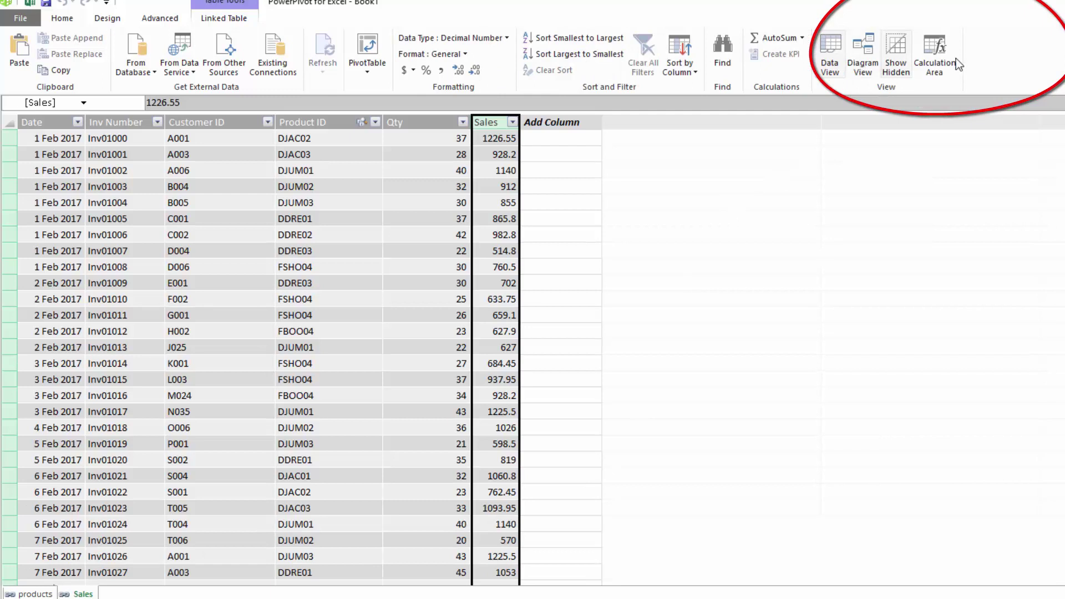
pyautogui.click(936, 65)
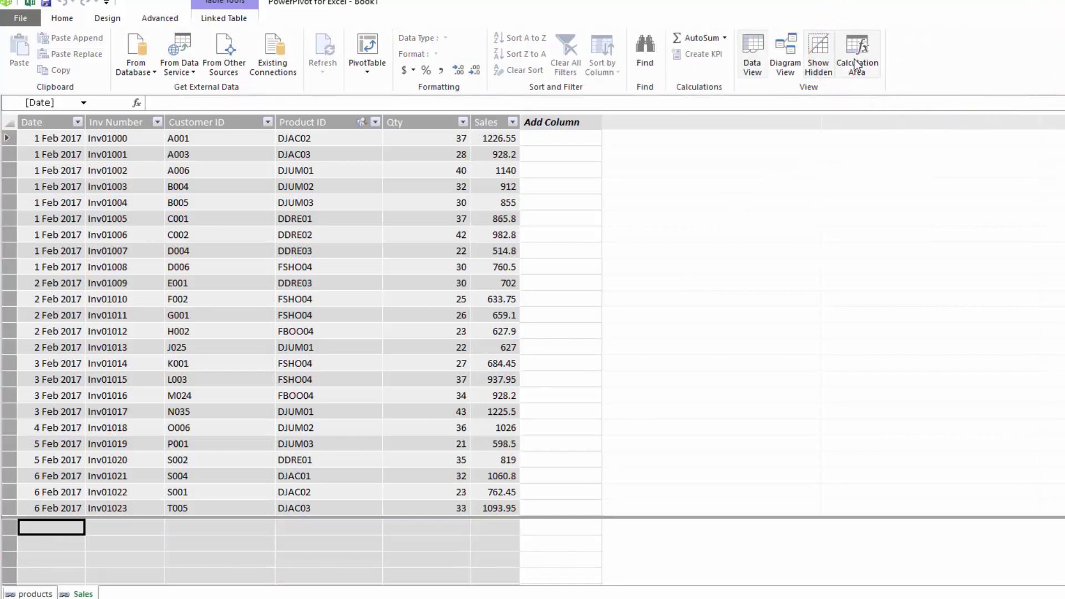
pyautogui.click(859, 65)
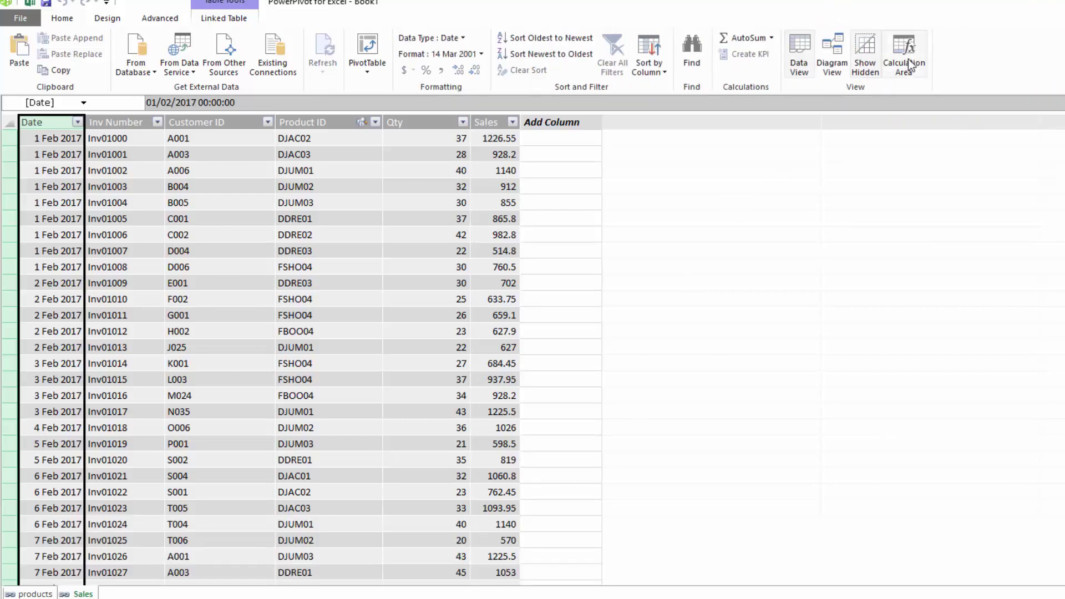
pyautogui.click(908, 59)
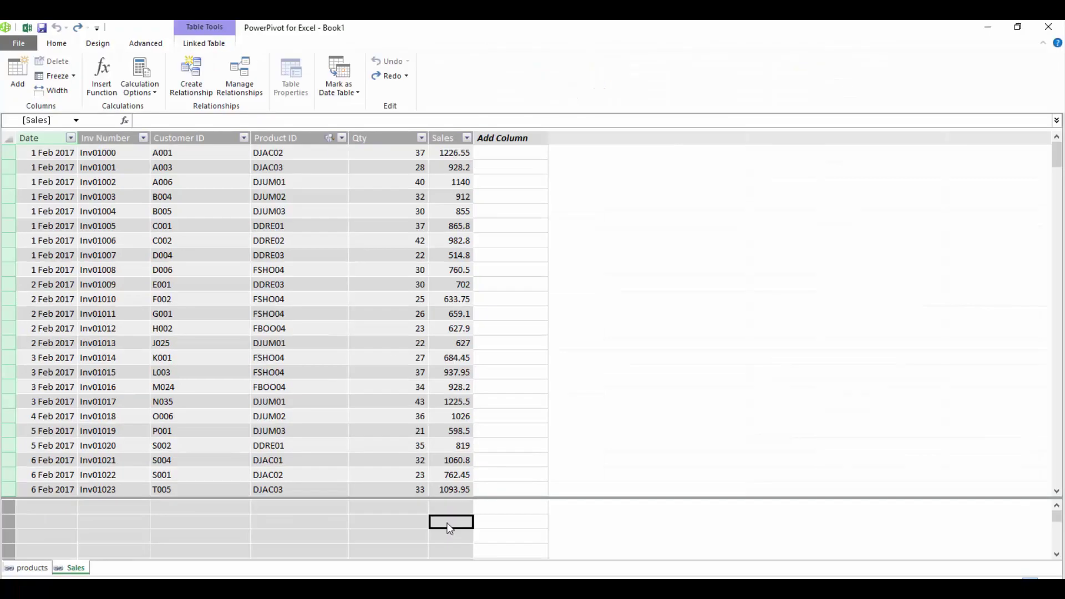
pyautogui.write('=')
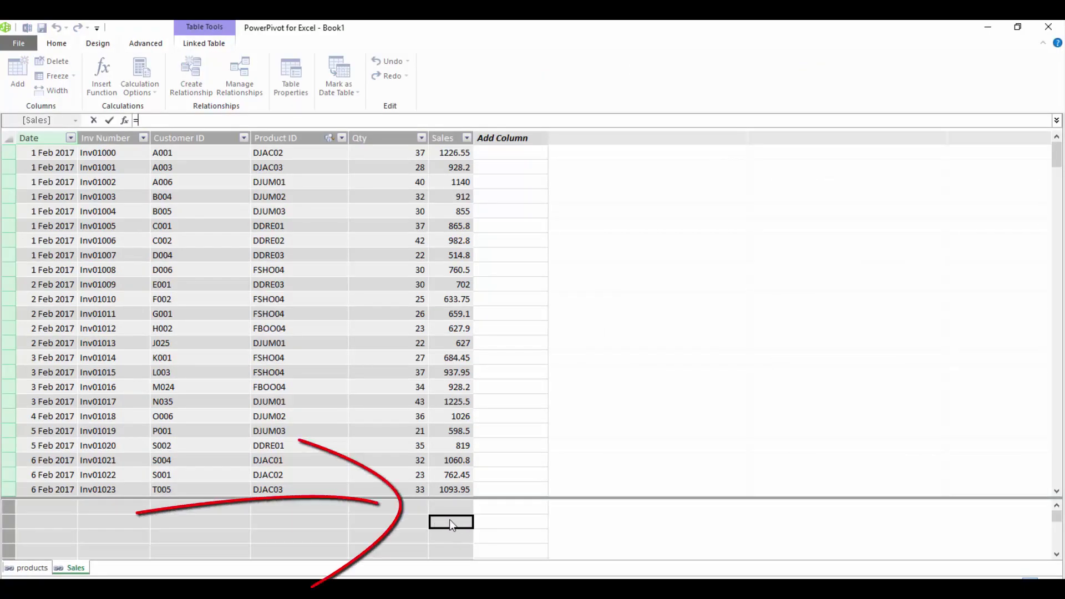
pyautogui.write('su')
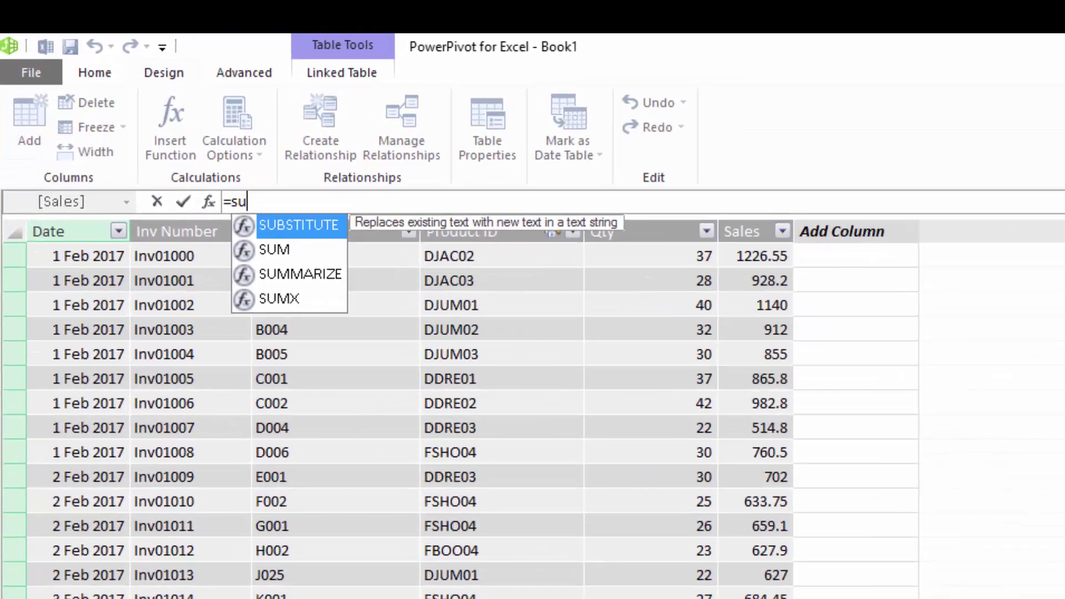
pyautogui.write('m')
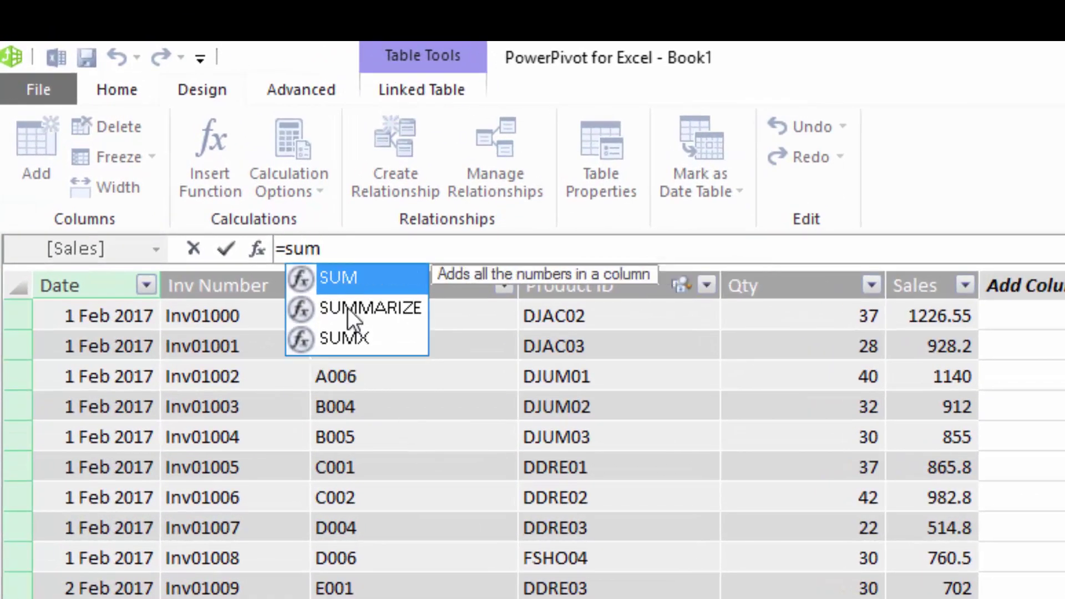
# Complete and commit the measure =SUM(Sales[Sales]) in the calculation area.
pyautogui.doubleClick(338, 277)
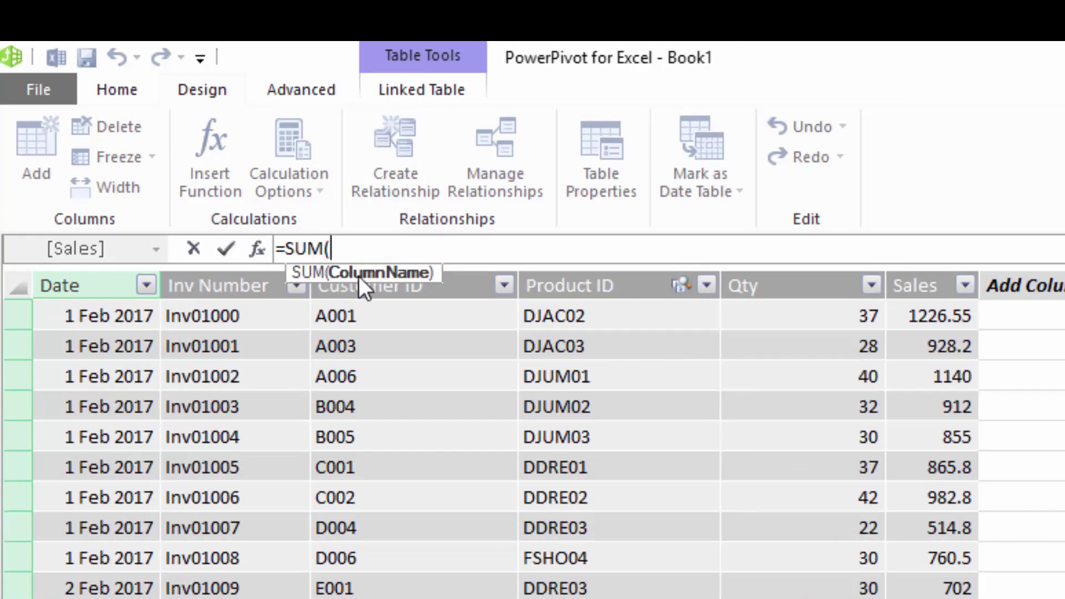
pyautogui.write('sa')
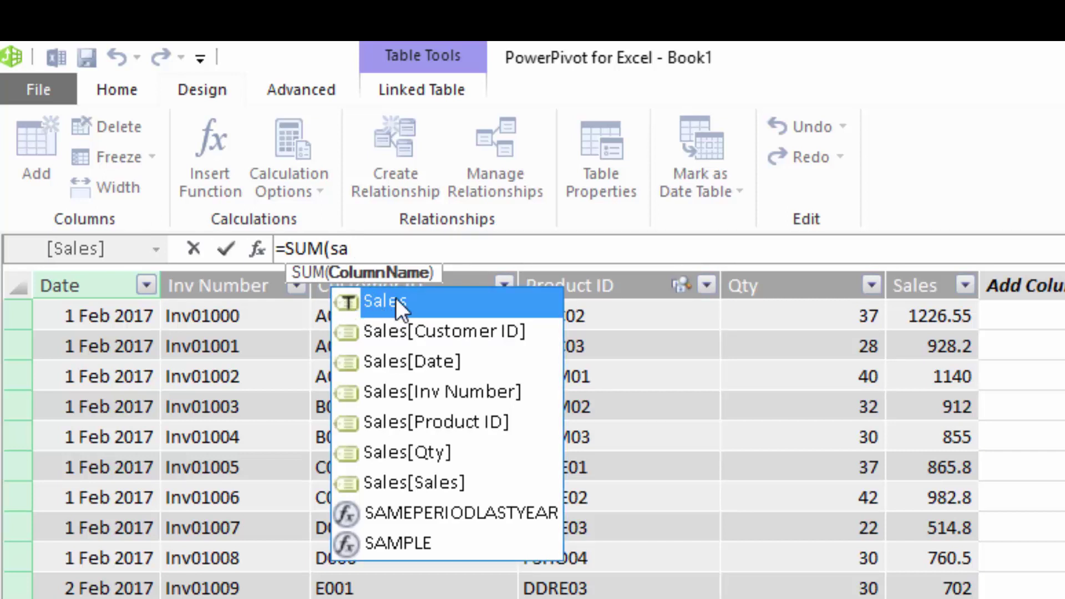
pyautogui.doubleClick(404, 477)
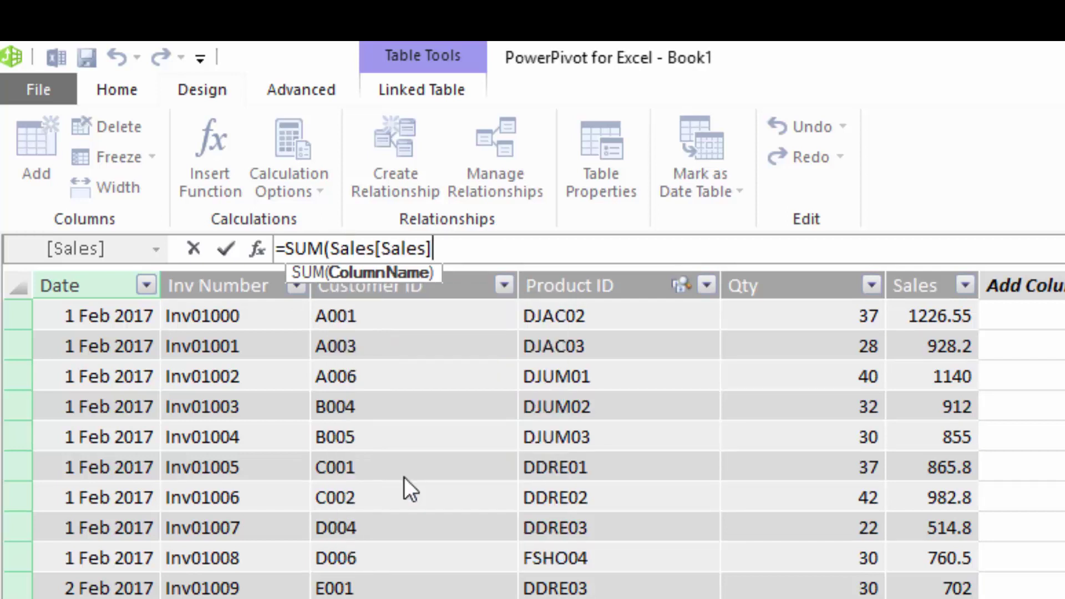
pyautogui.write(')')
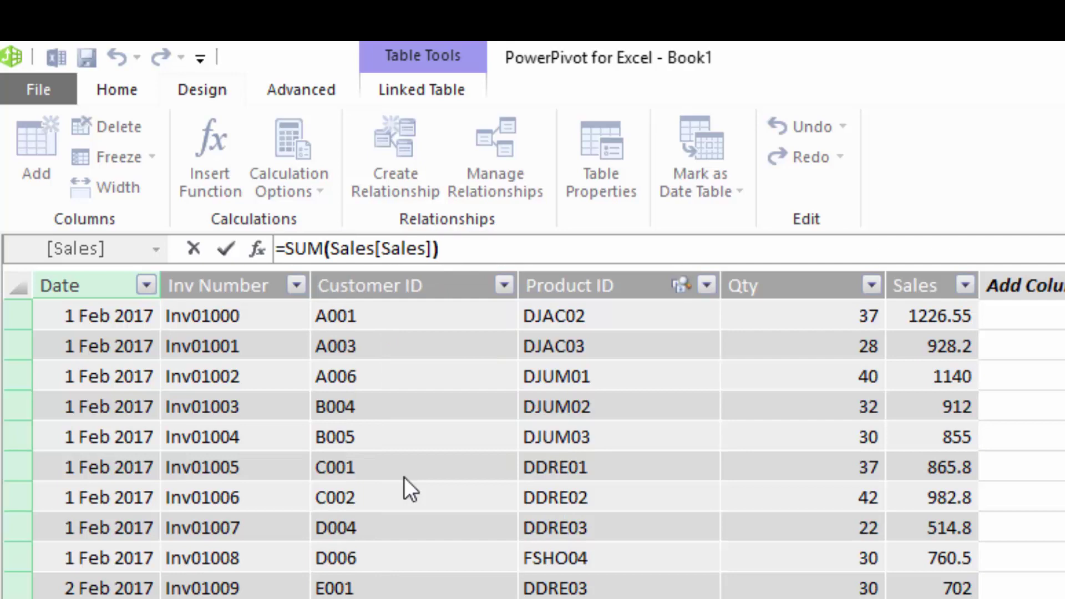
pyautogui.press('Return')
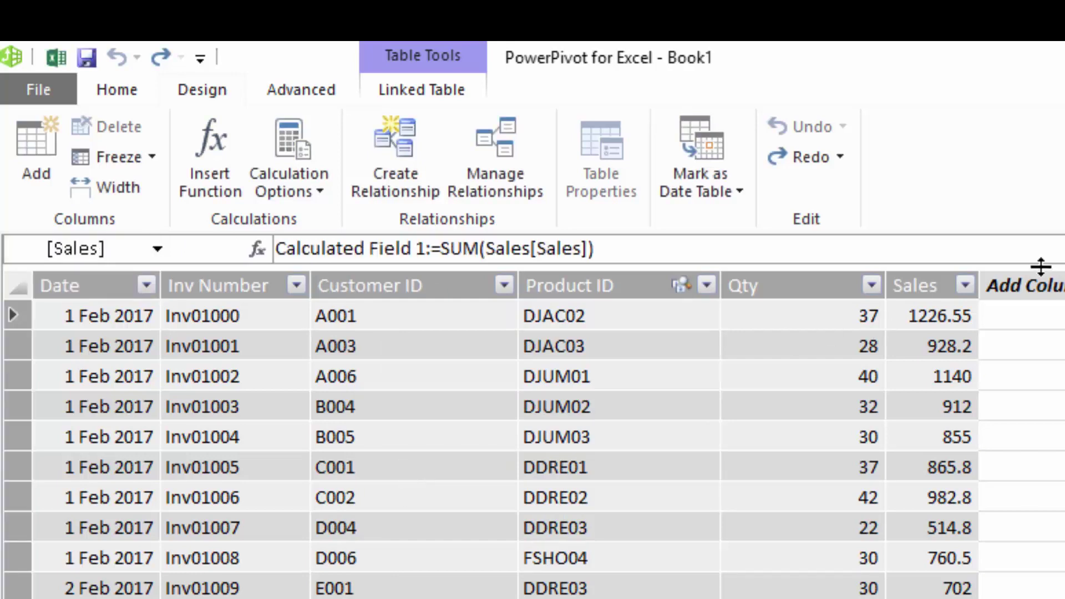
# Widen the Sales column and rename Calculated Field 1 to Totalsales, showing 258429.9.
pyautogui.moveTo(978, 287); pyautogui.dragTo(1064, 283)
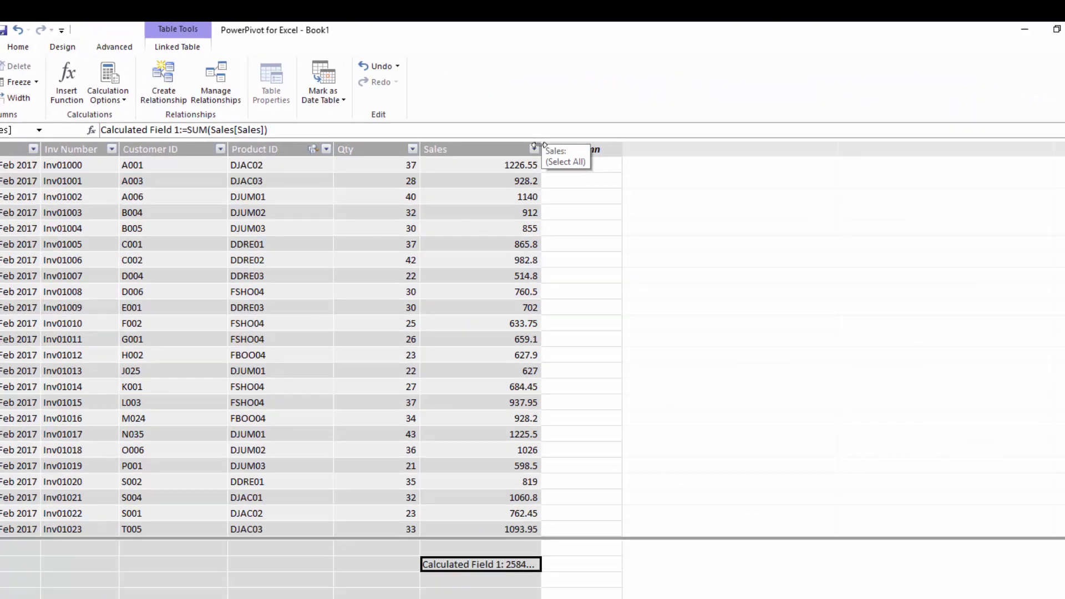
pyautogui.doubleClick(539, 146)
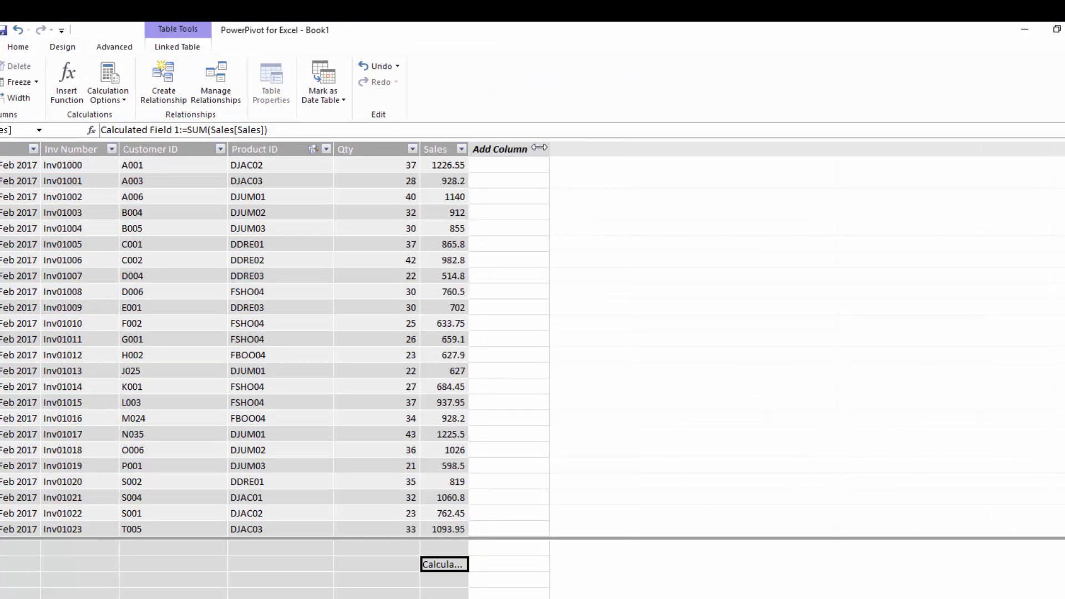
pyautogui.moveTo(465, 149); pyautogui.dragTo(613, 149)
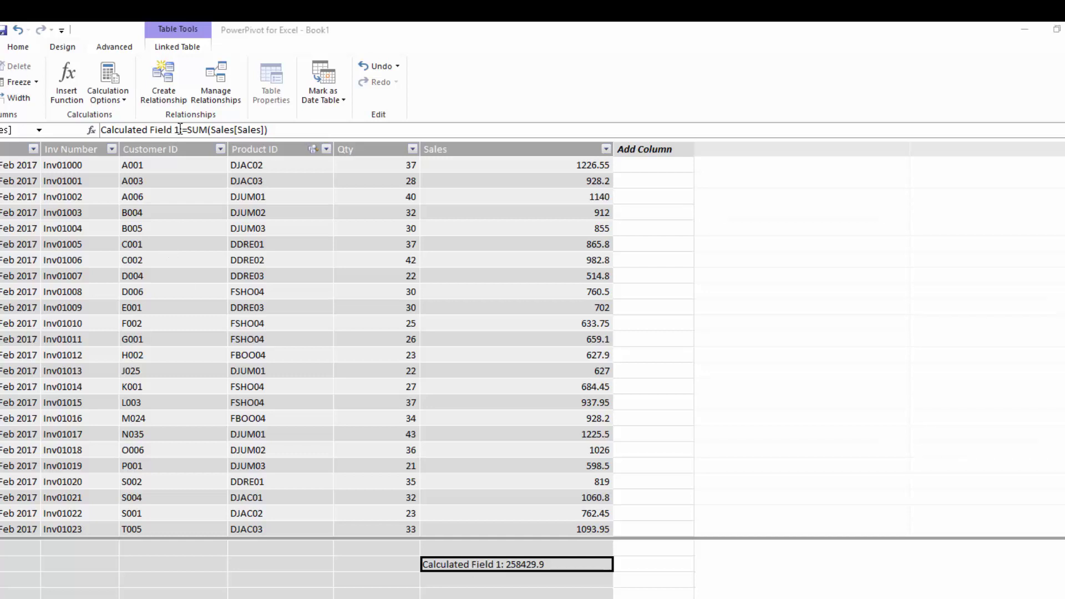
pyautogui.moveTo(183, 129); pyautogui.dragTo(101, 127)
pyautogui.write('Totalsales')
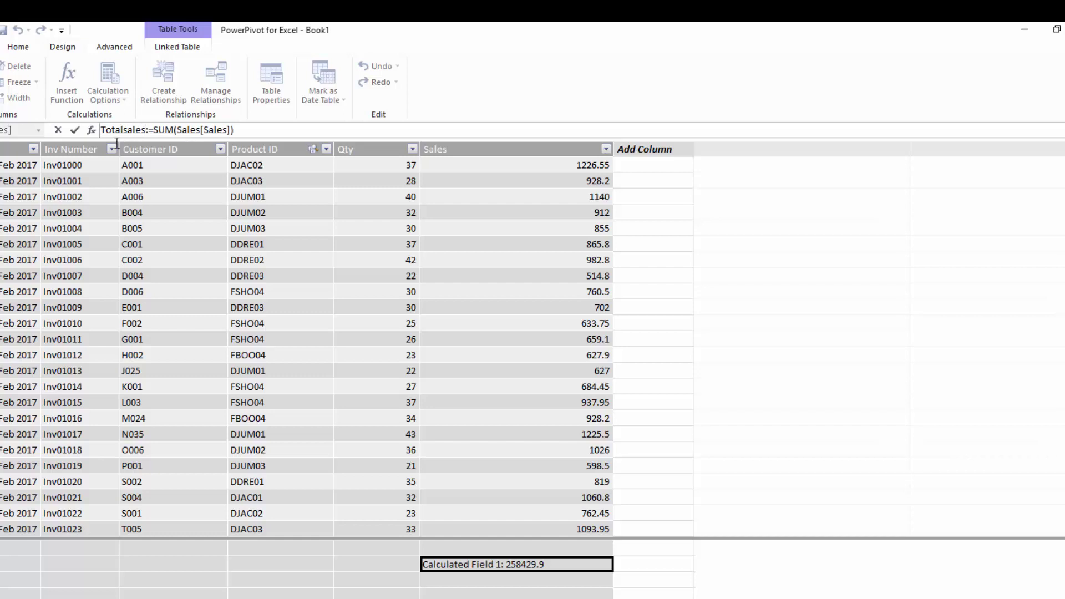
pyautogui.press('Return')
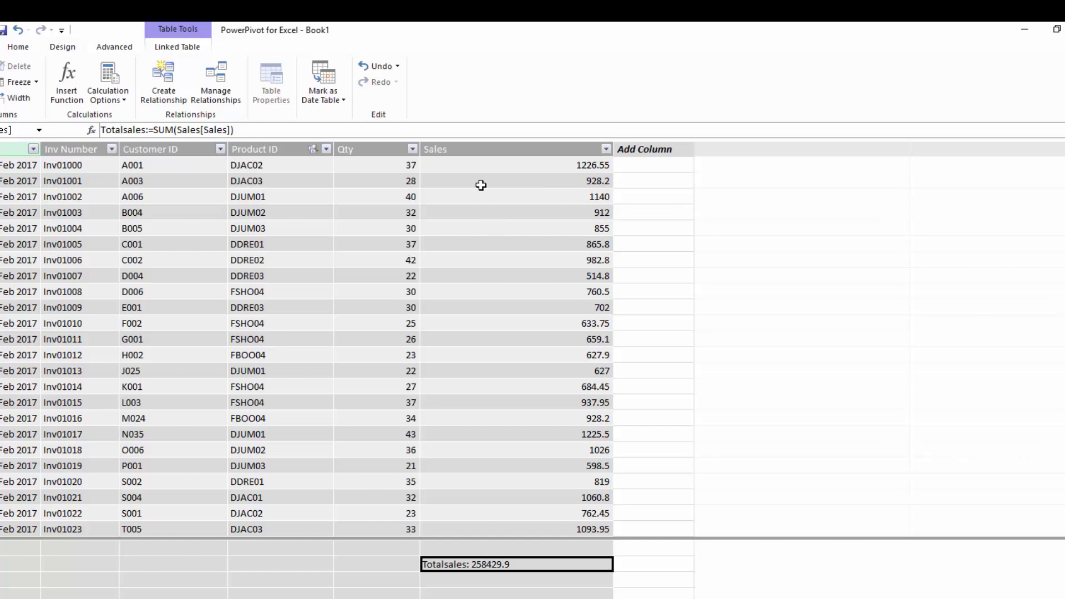
pyautogui.click(463, 148)
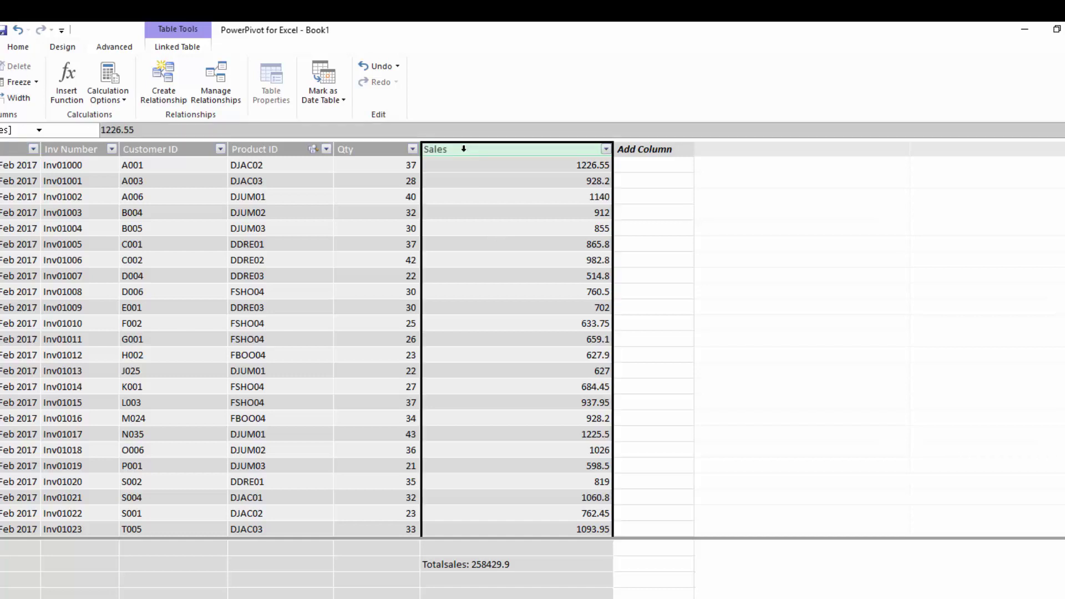
pyautogui.click(361, 148)
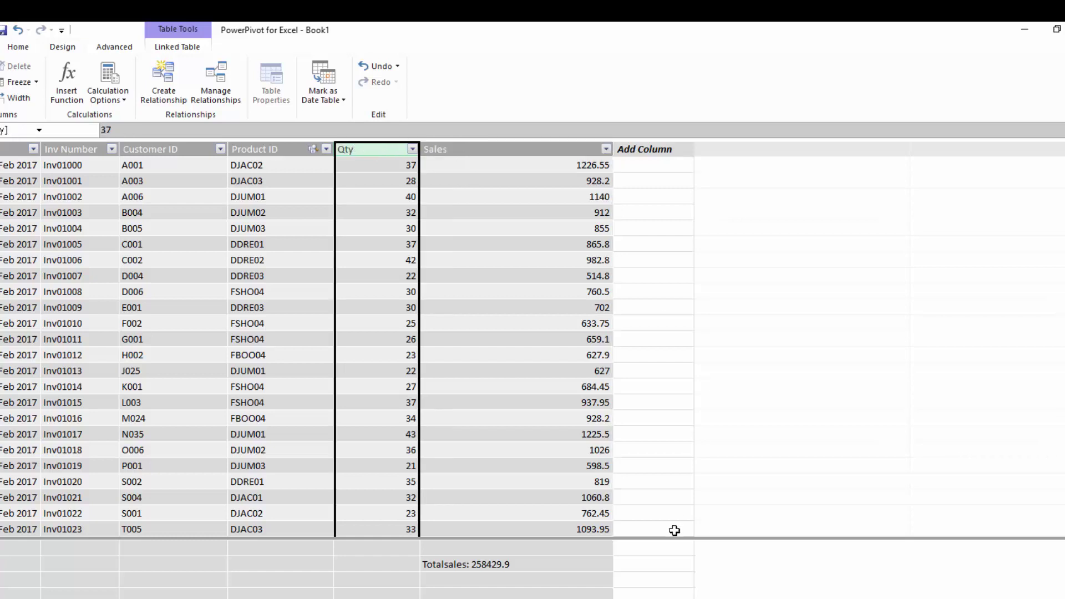
pyautogui.click(501, 564)
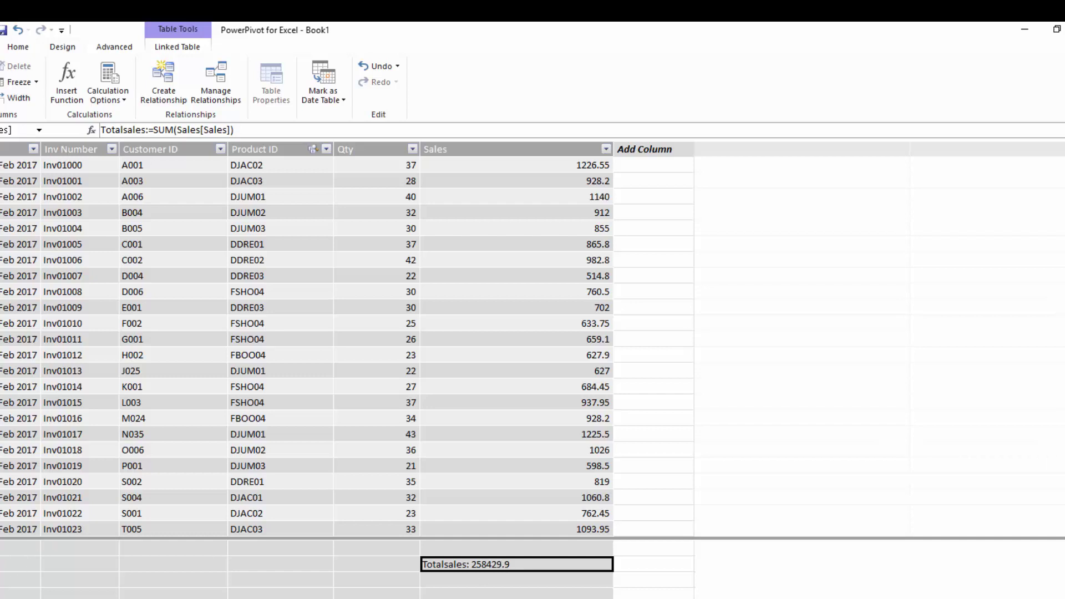
pyautogui.click(505, 165)
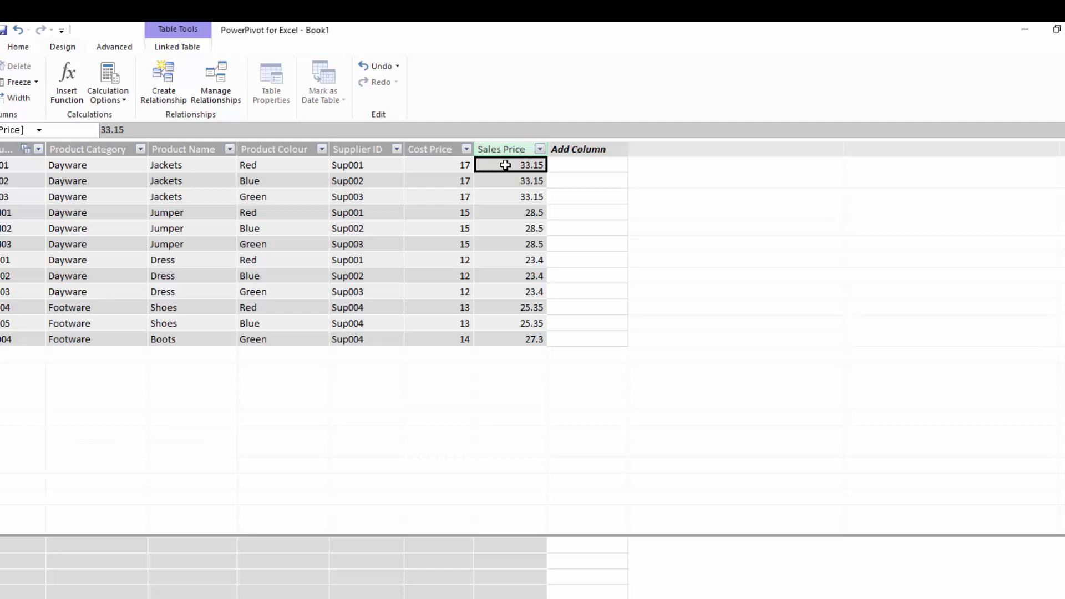
pyautogui.hotkey('ctrl', 'pageup')
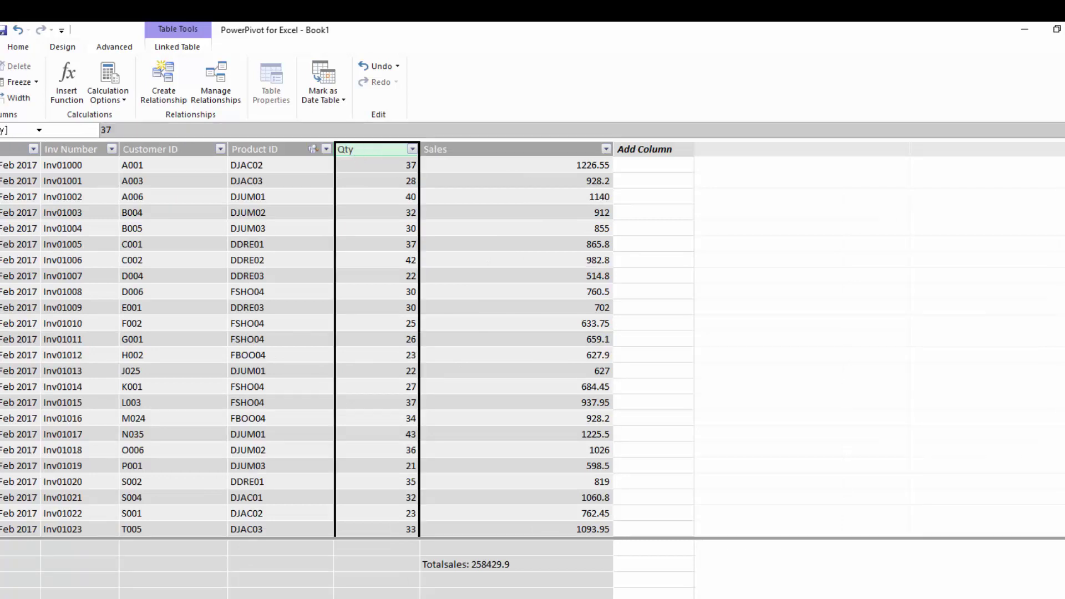
pyautogui.hotkey('ctrl', 'pagedown')
pyautogui.click(507, 147)
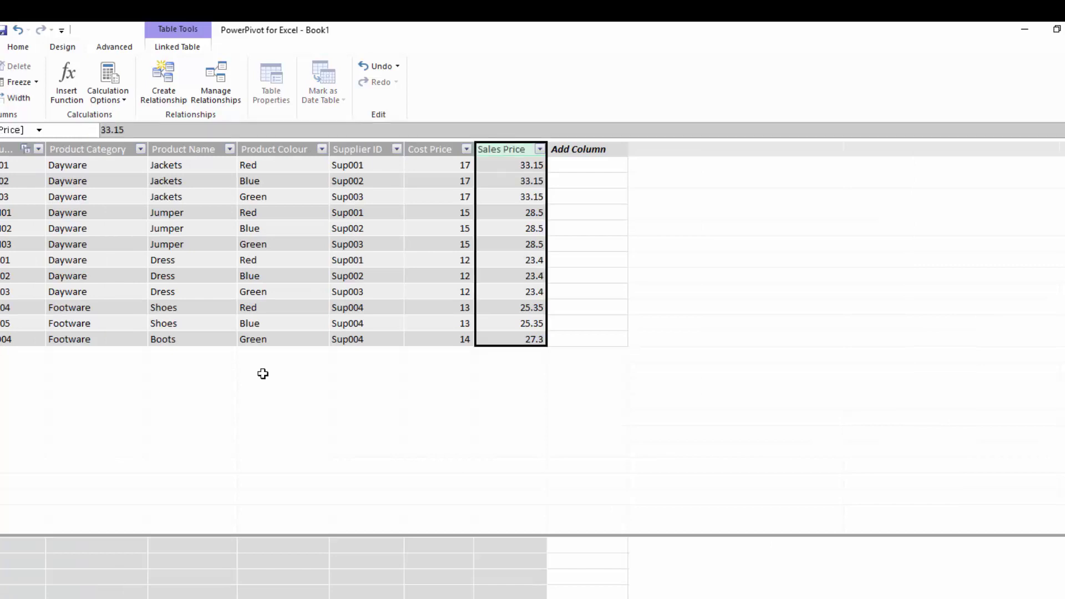
pyautogui.hotkey('ctrl', 'pageup')
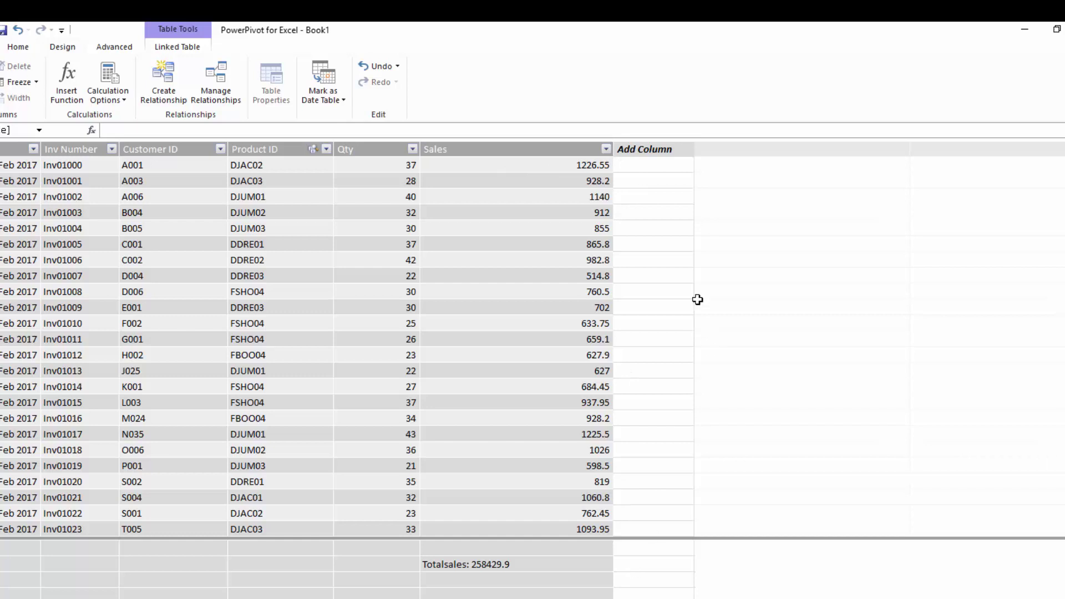
pyautogui.click(657, 166)
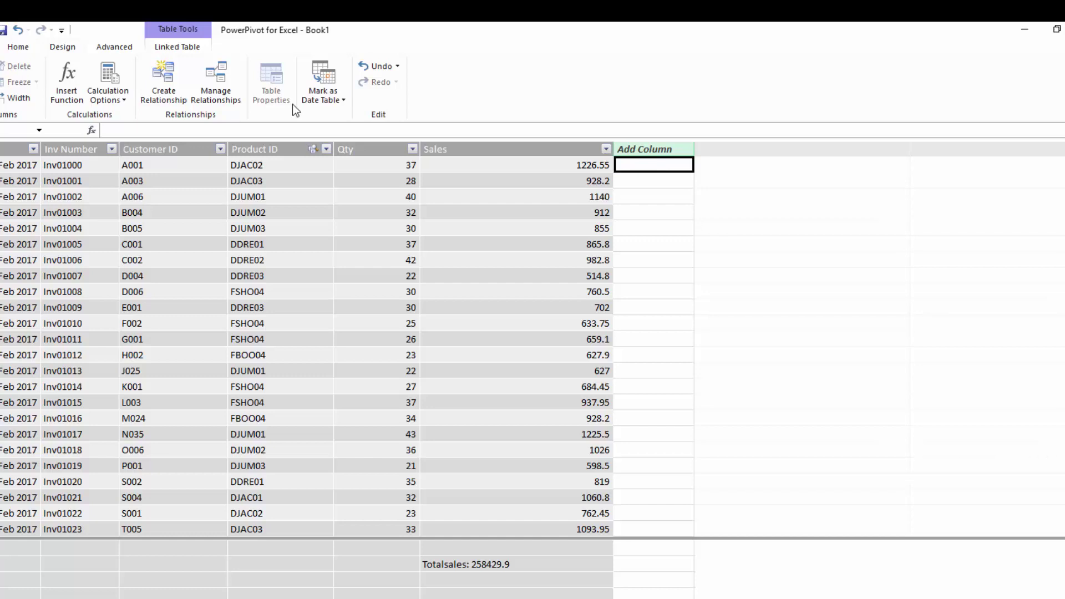
# Enter =[Qty] * RELATED(products[Sales Price]) in the Add Column cell using autocomplete.
pyautogui.write('=')
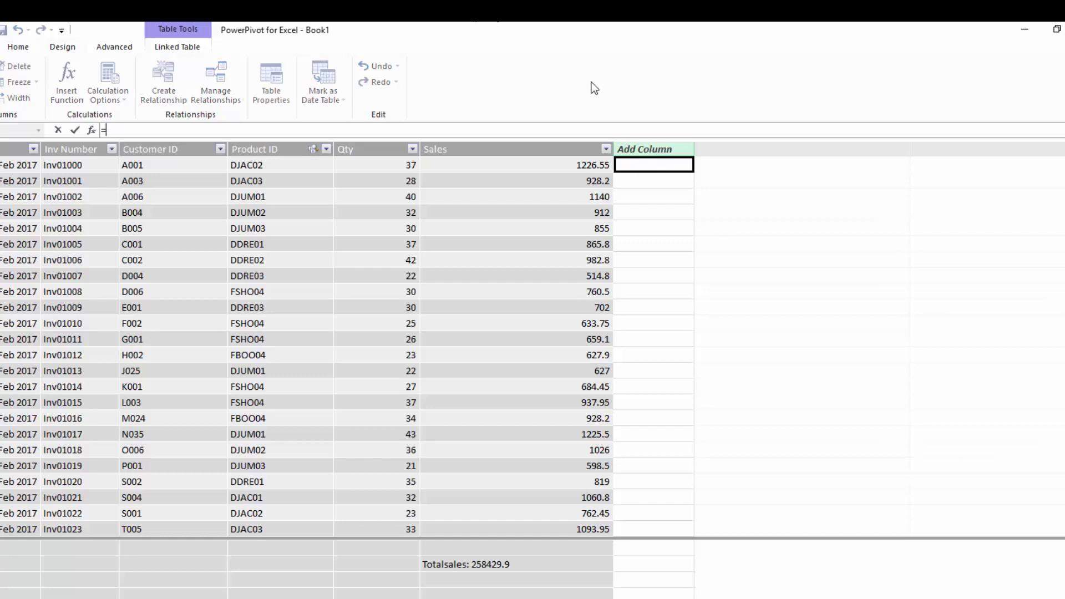
pyautogui.click(382, 148)
pyautogui.write('*rea')
pyautogui.press('BackSpace')
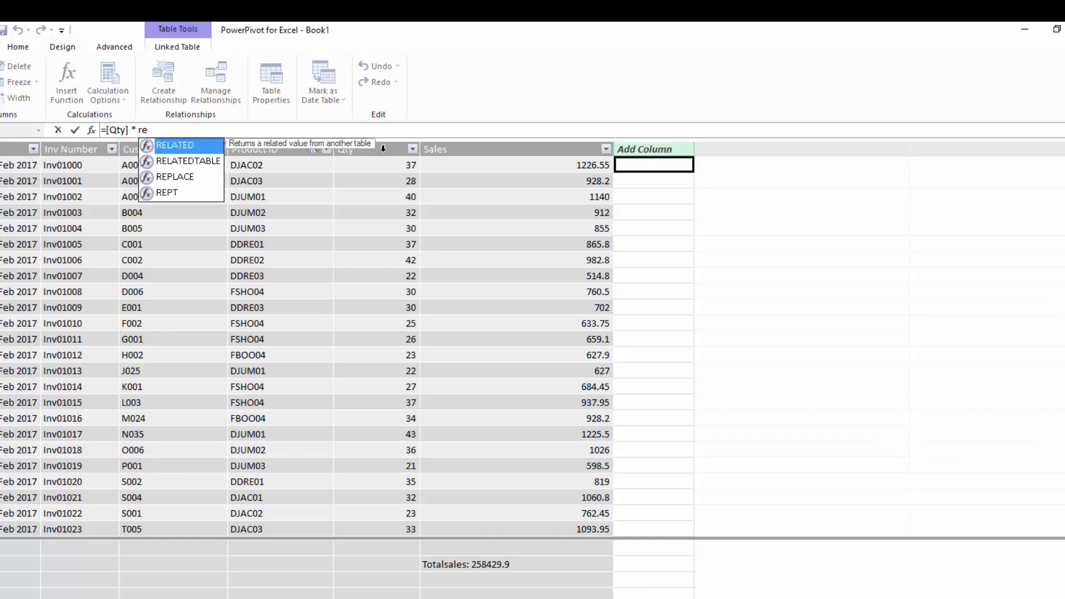
pyautogui.press('Tab')
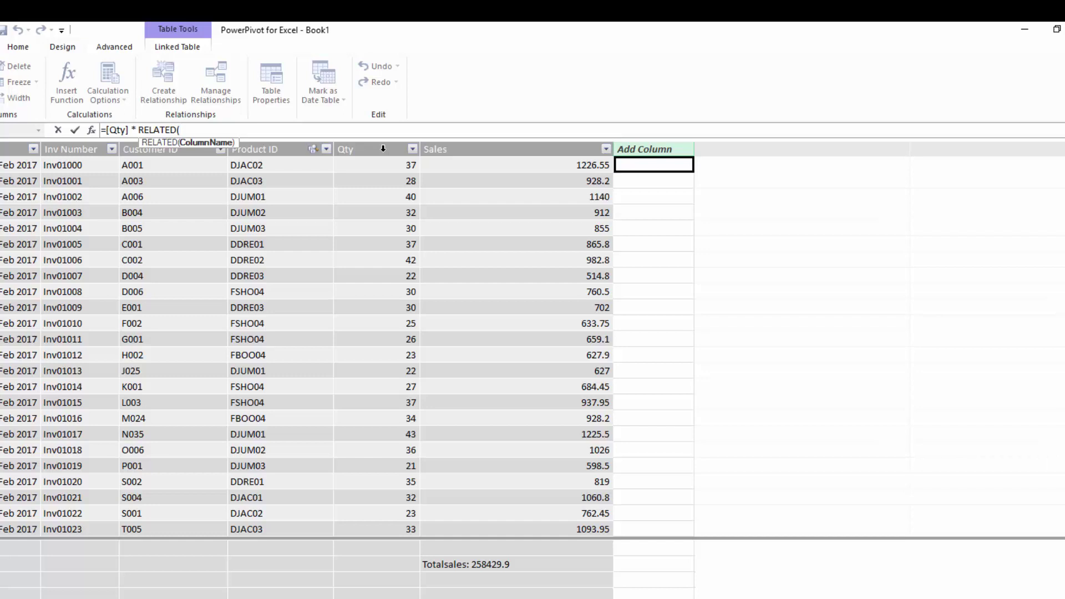
pyautogui.write('pr')
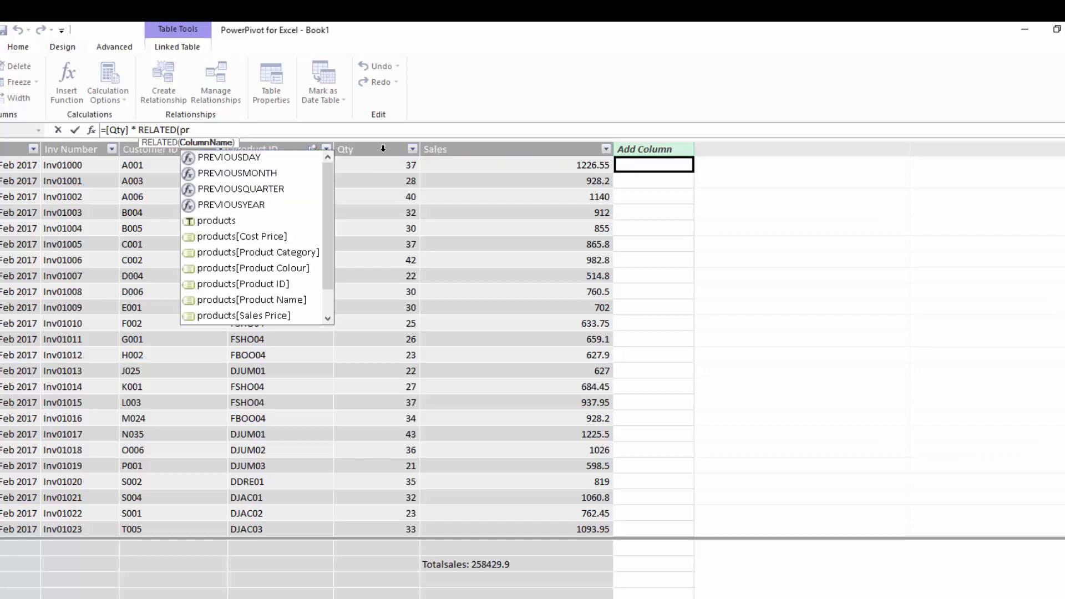
pyautogui.press('Down')
pyautogui.press('Down')
pyautogui.press('Down')
pyautogui.press('Down')
pyautogui.press('Down')
pyautogui.press('Down')
pyautogui.press('Down')
pyautogui.press('Down')
pyautogui.press('Down')
pyautogui.press('Down')
pyautogui.press('Down')
pyautogui.press('Tab')
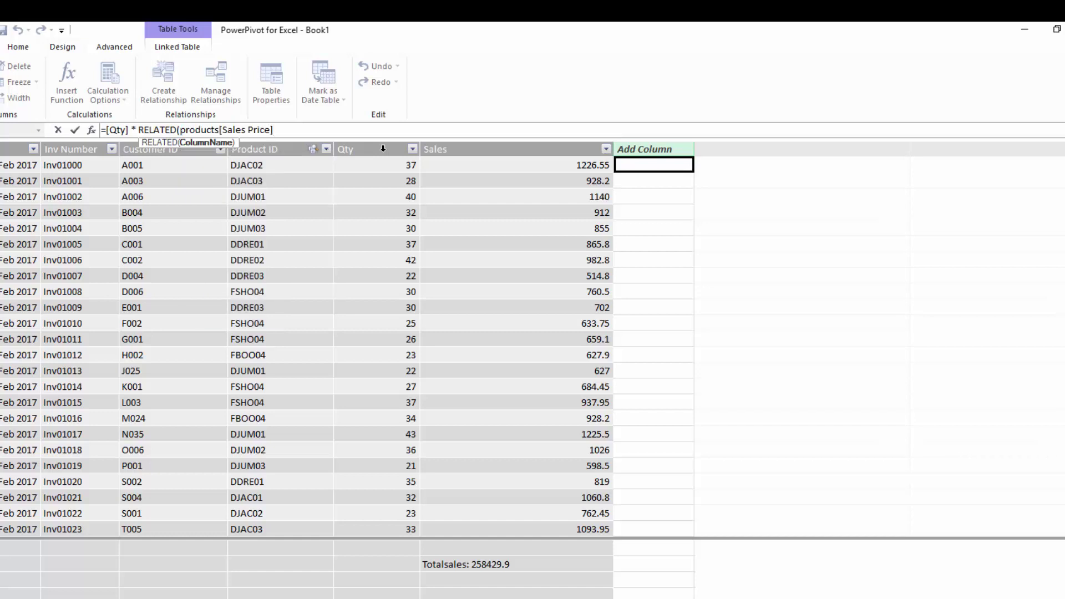
pyautogui.write(')')
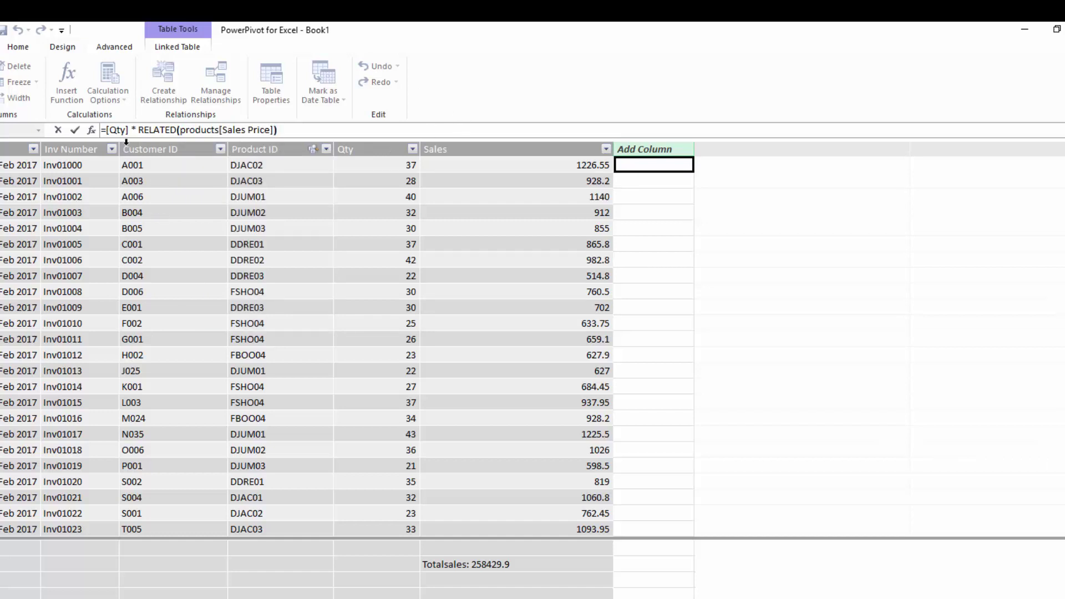
# Highlight [Qty], the products reference and RELATED to explain them, then create the calculated column.
pyautogui.moveTo(106, 130); pyautogui.dragTo(127, 129)
pyautogui.moveTo(180, 129); pyautogui.dragTo(232, 127)
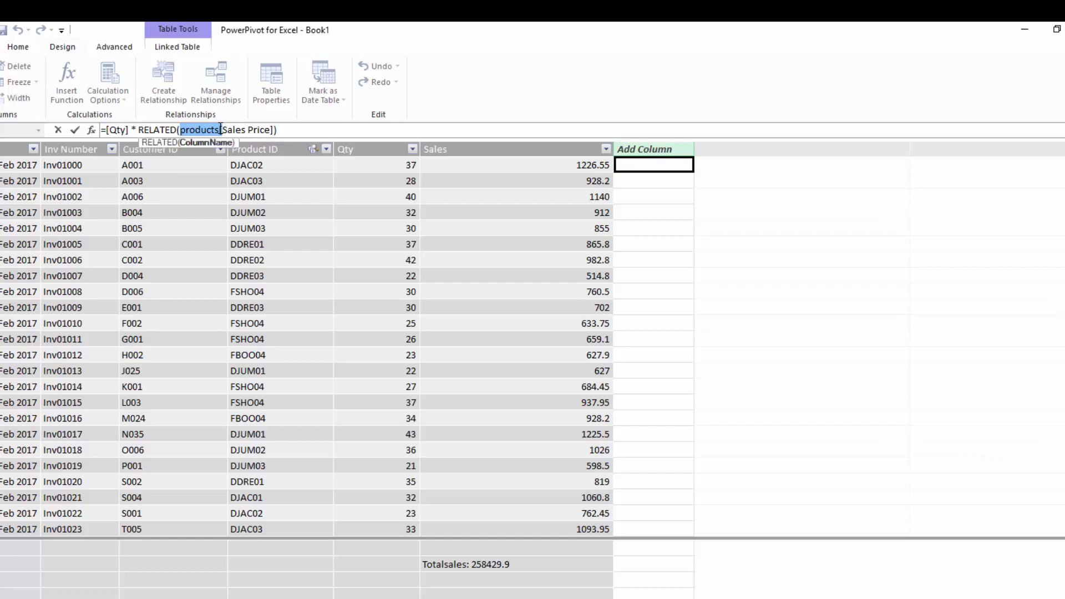
pyautogui.click(136, 130)
pyautogui.doubleClick(146, 129)
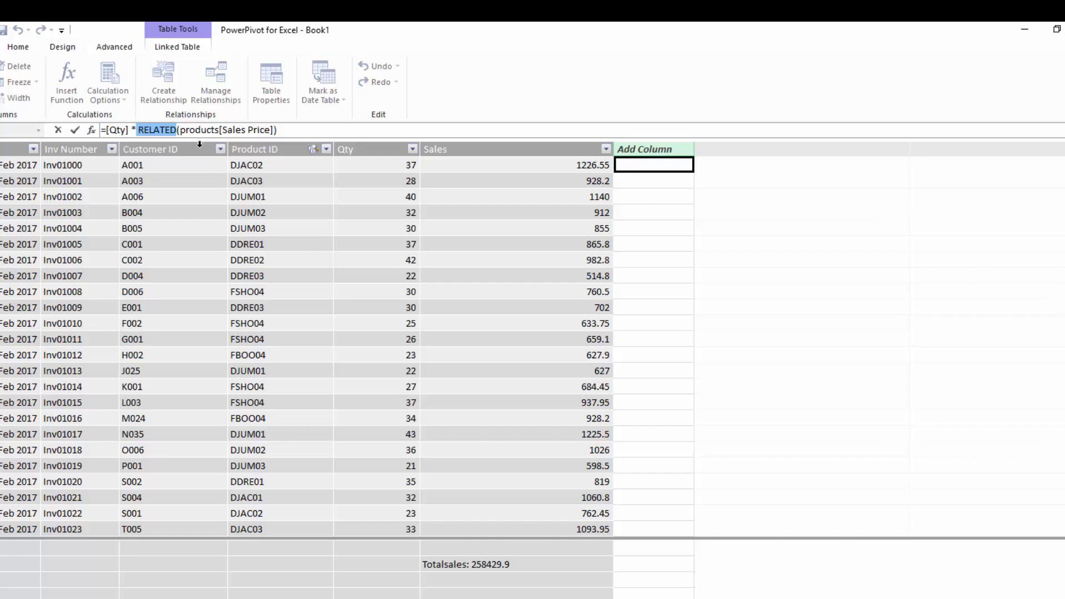
pyautogui.press('Escape')
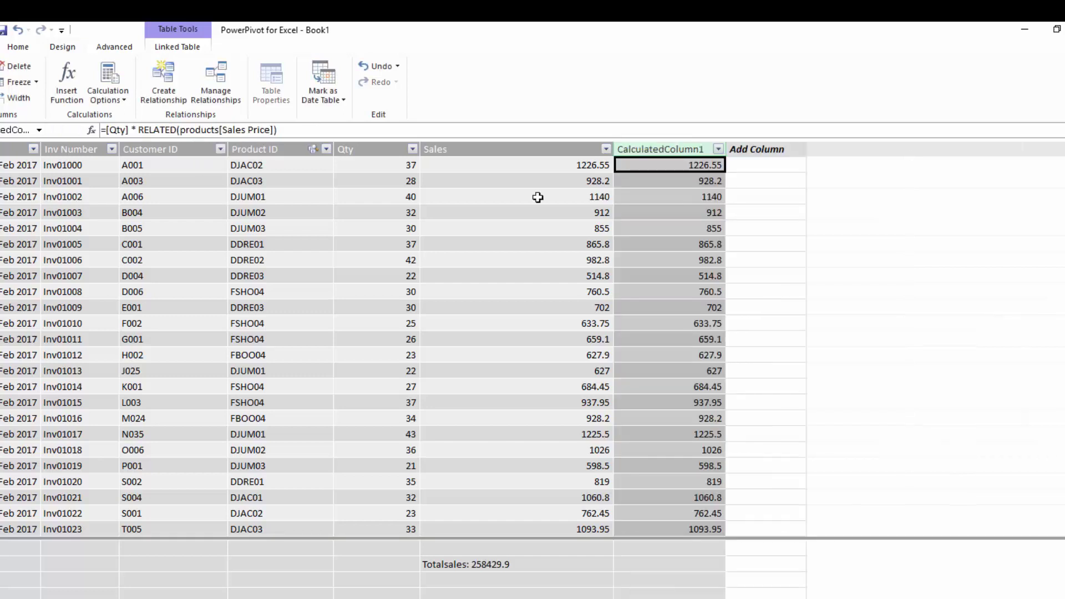
# Rename the CalculatedColumn1 column to 'cal Sales'.
pyautogui.rightClick(672, 149)
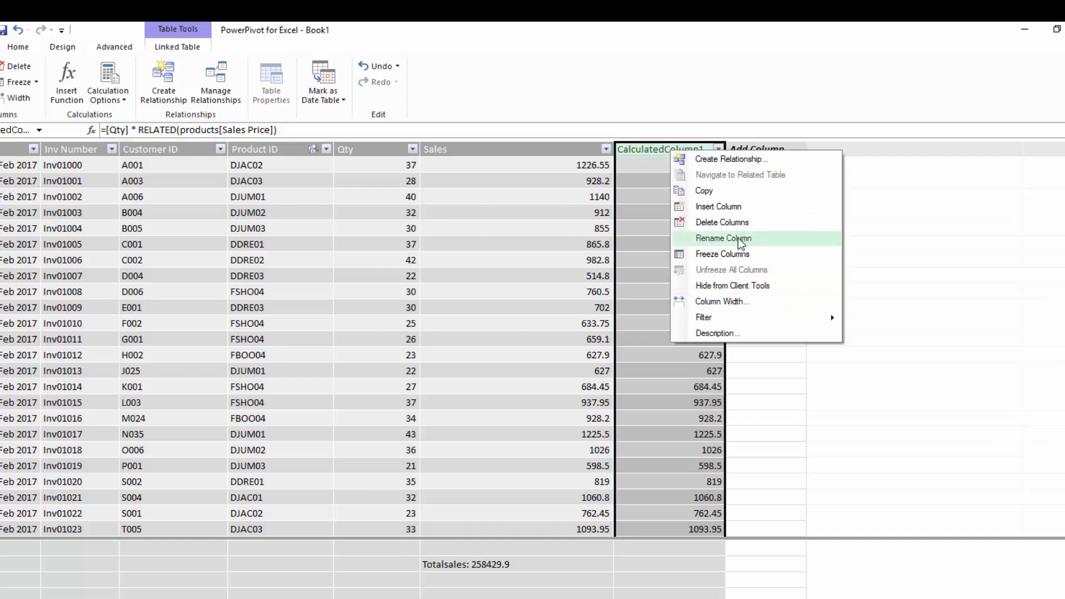
pyautogui.click(738, 238)
pyautogui.write('Local Sa')
pyautogui.write('les')
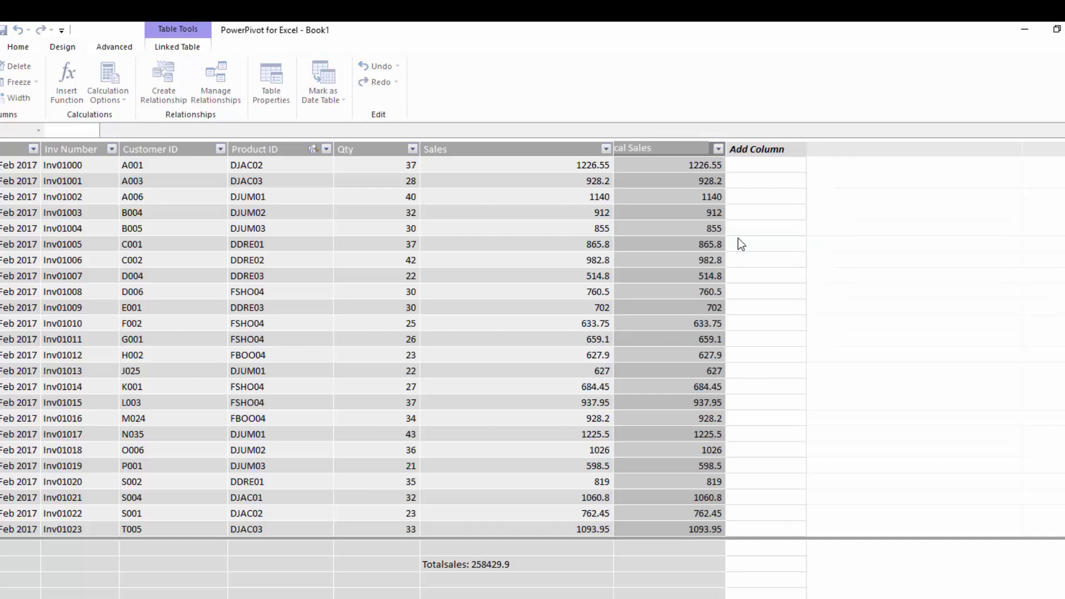
pyautogui.press('Return')
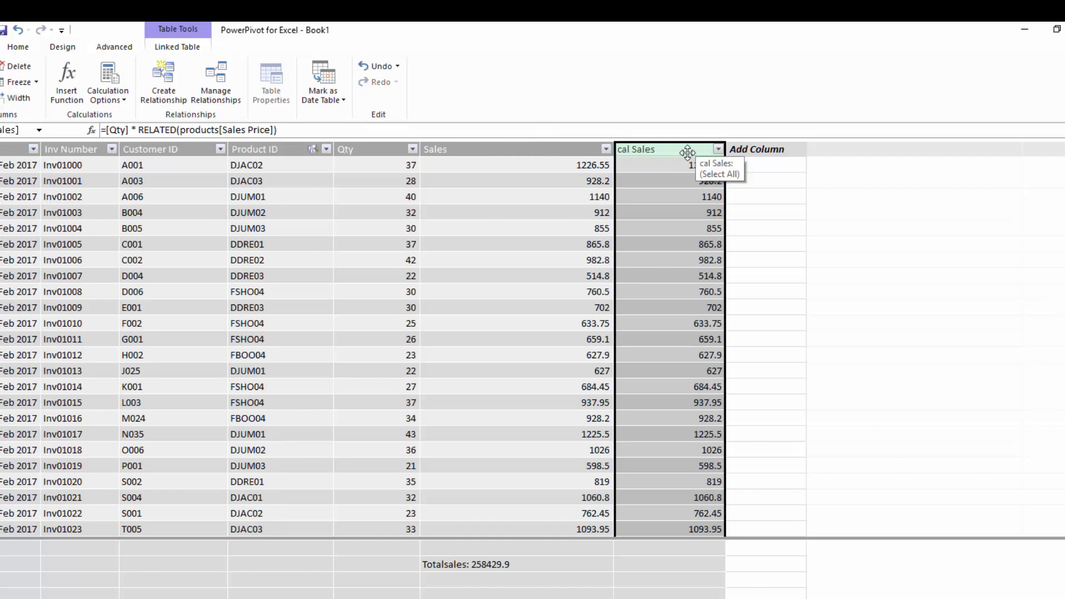
# Add the measure =SUM(Sales[cal Sales]) in the calculation cell below cal Sales.
pyautogui.click(644, 562)
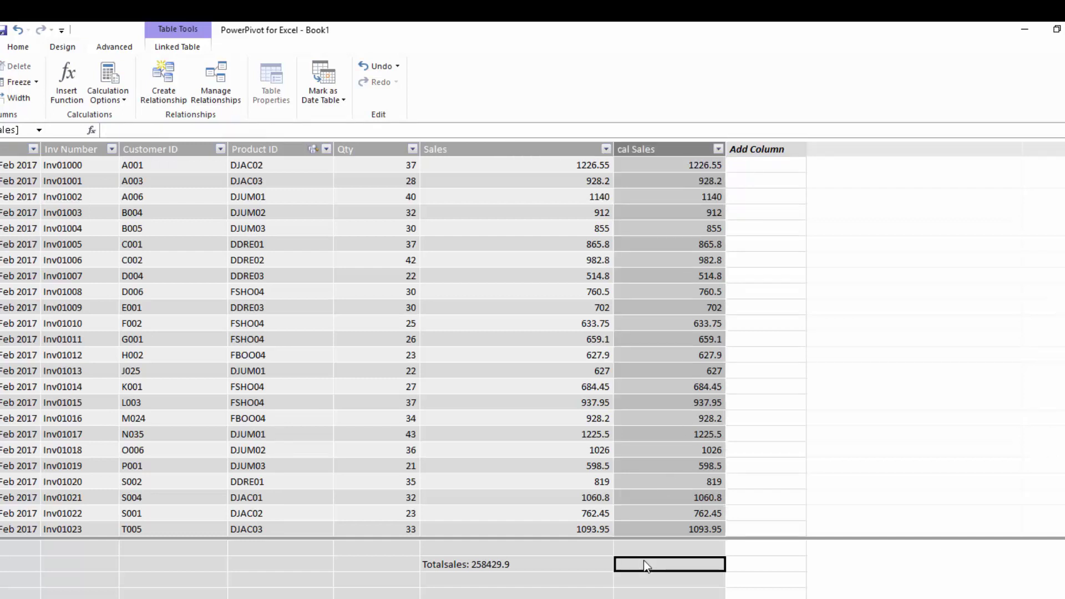
pyautogui.write('=')
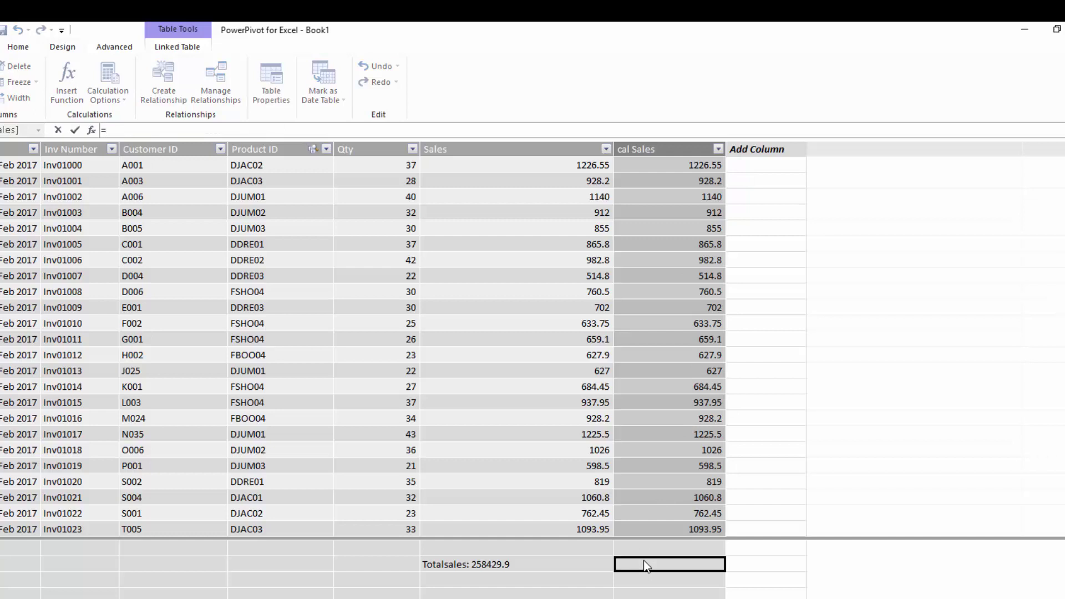
pyautogui.write('sum(')
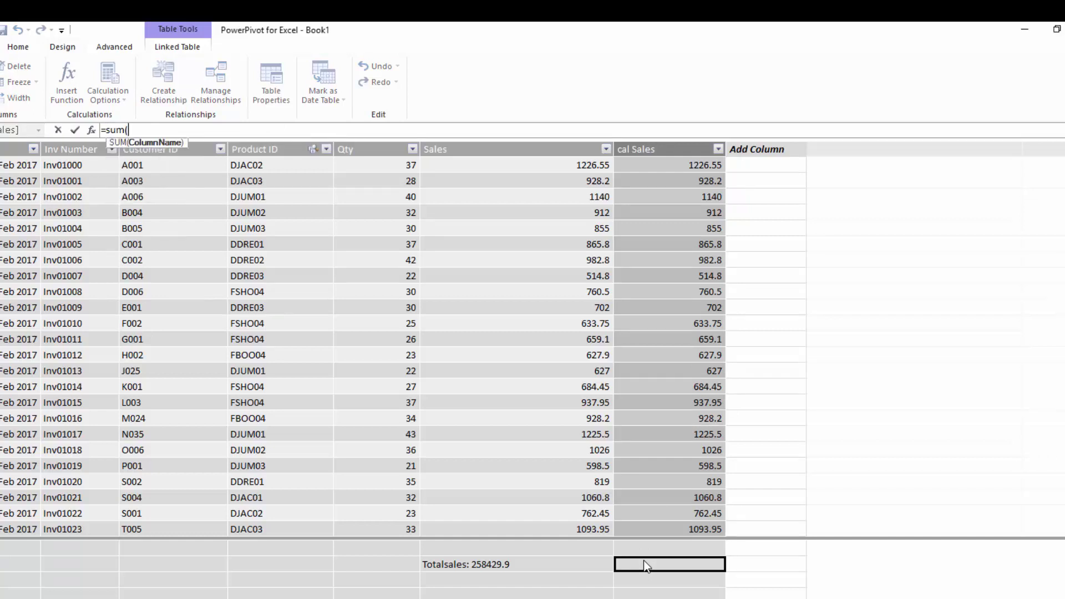
pyautogui.write('sal')
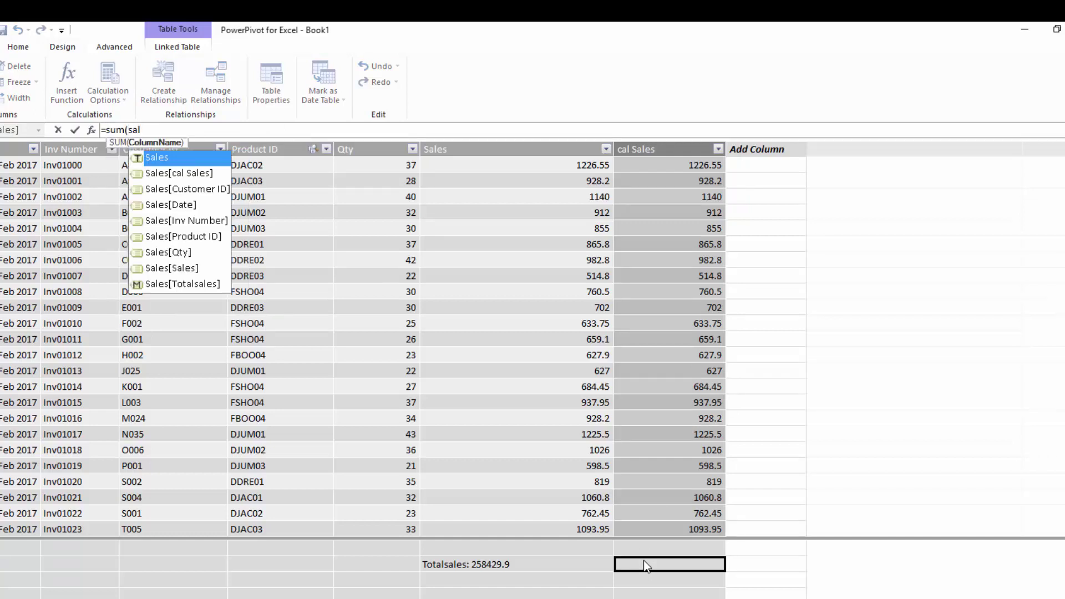
pyautogui.press('Down')
pyautogui.press('Down')
pyautogui.press('Down')
pyautogui.press('Up')
pyautogui.press('Up')
pyautogui.press('Up')
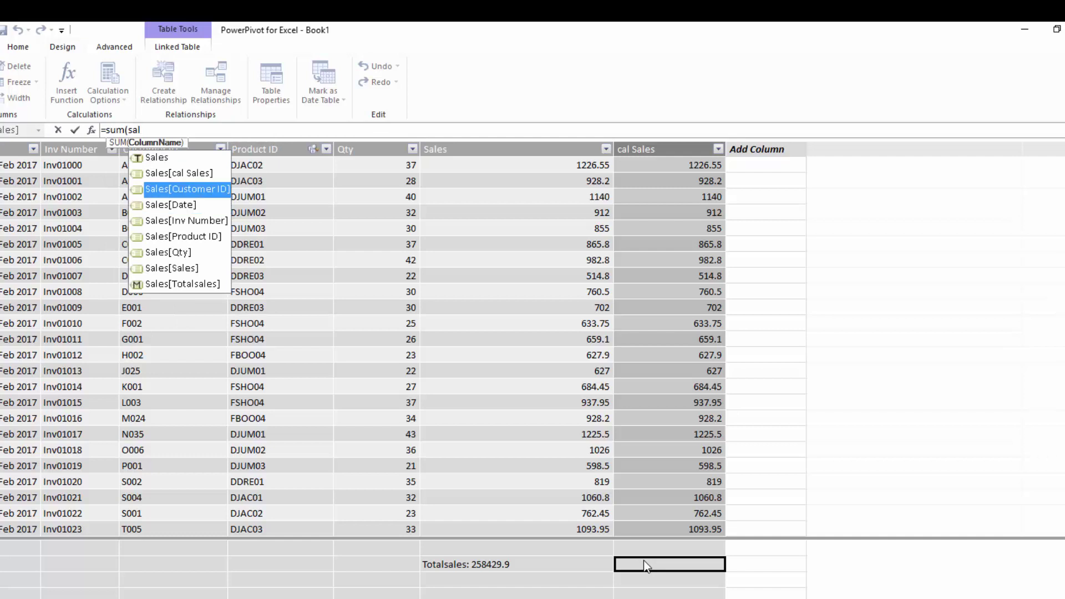
pyautogui.press('Down')
pyautogui.press('Tab')
pyautogui.write(')')
pyautogui.press('Return')
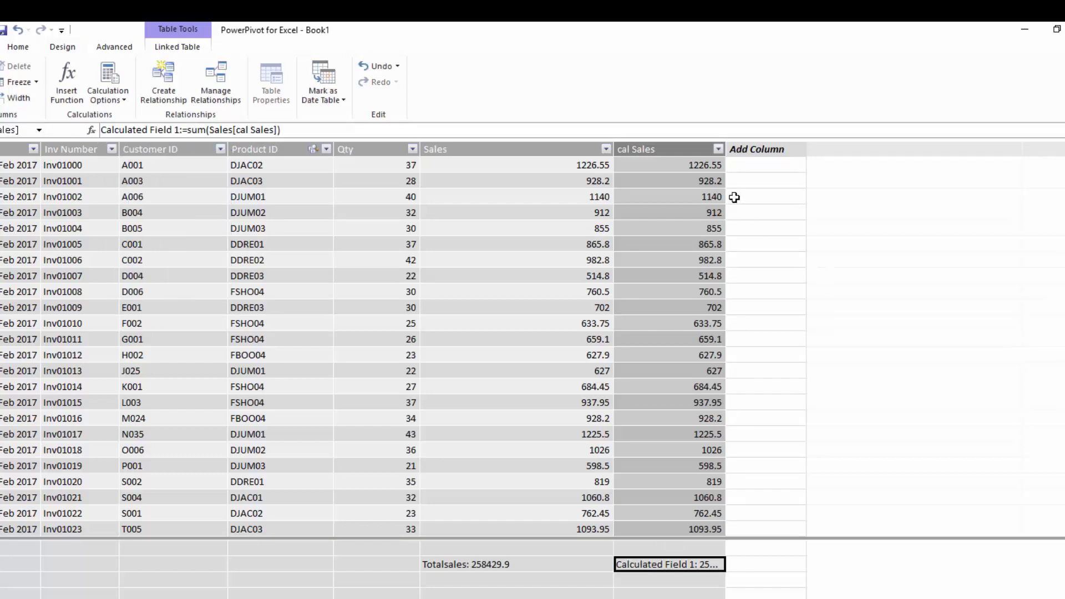
# Widen cal Sales to show 258429.9 and compare its formulas with the Totalsales measure.
pyautogui.moveTo(788, 146); pyautogui.dragTo(819, 146)
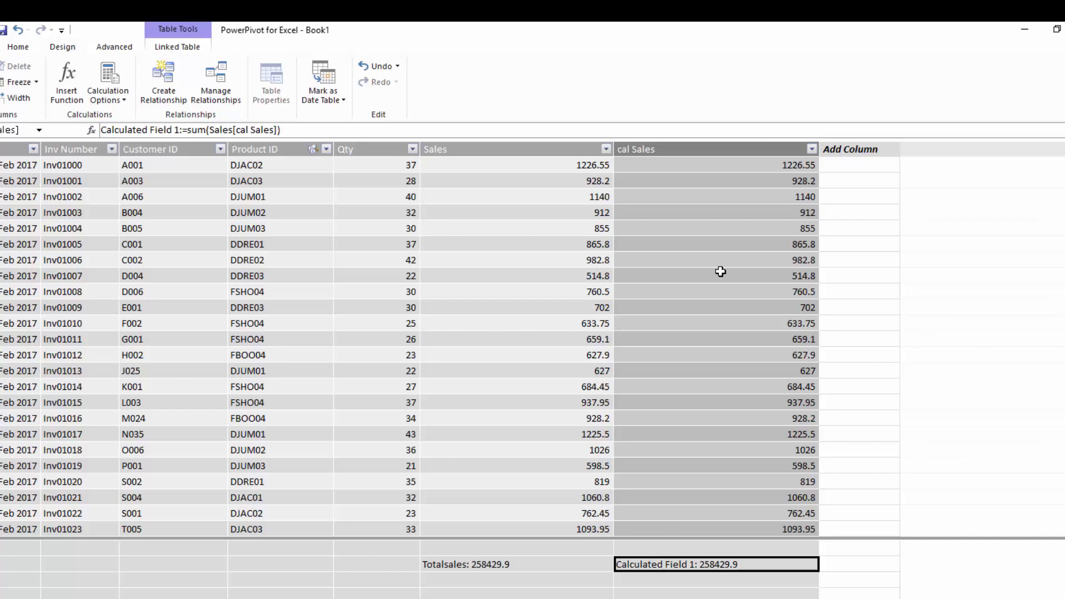
pyautogui.click(670, 165)
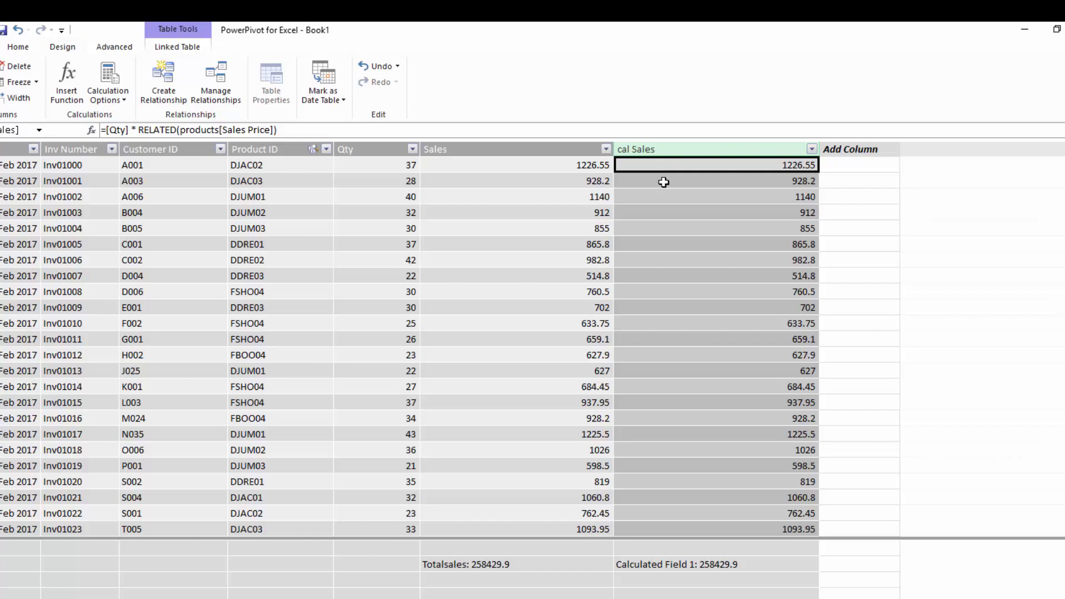
pyautogui.click(663, 181)
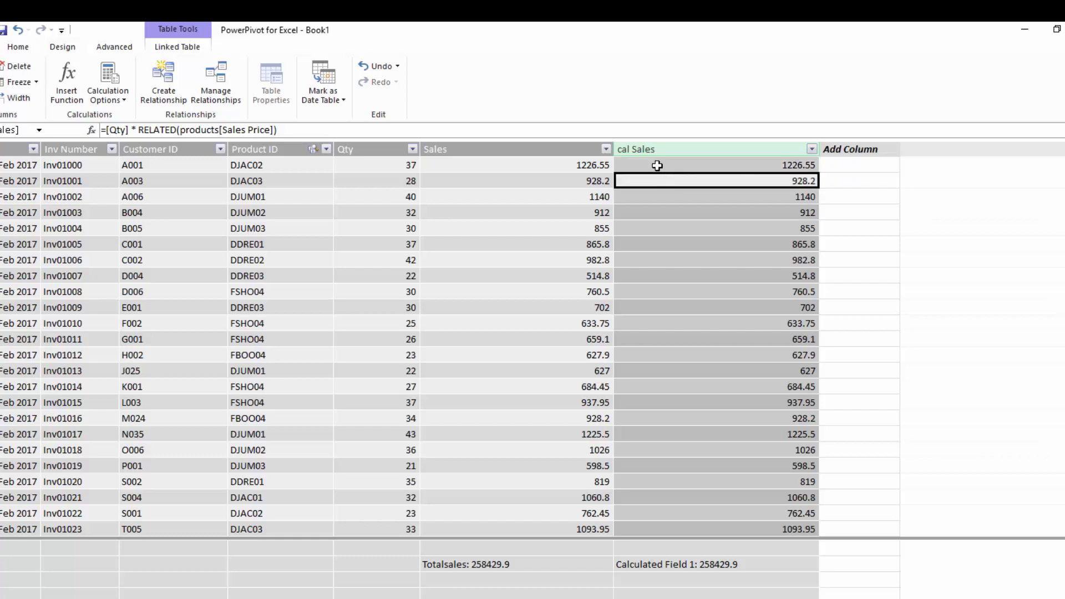
pyautogui.moveTo(657, 165); pyautogui.dragTo(648, 520)
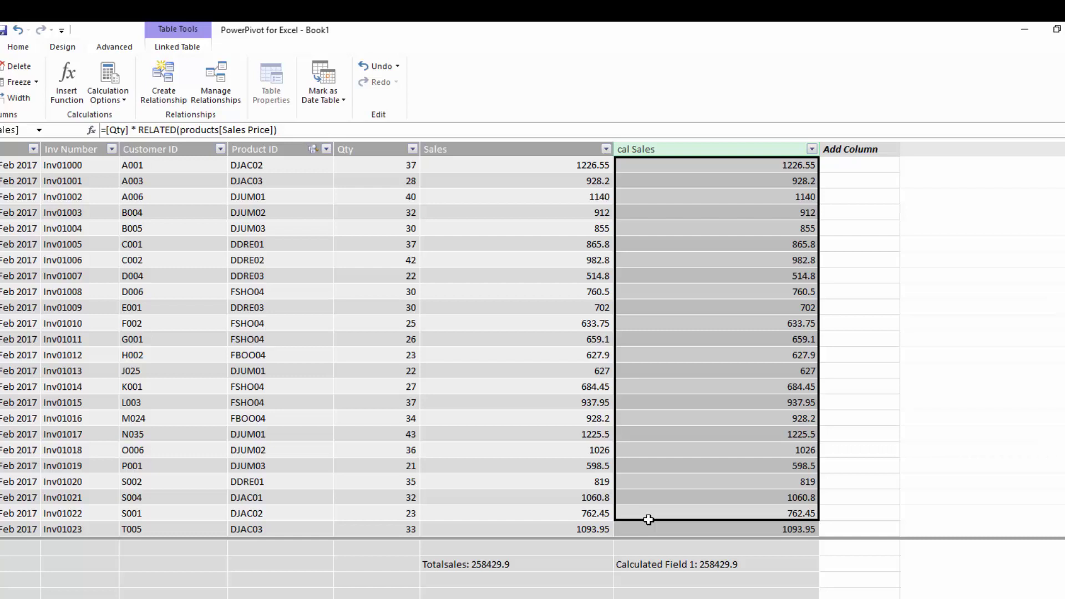
pyautogui.click(635, 562)
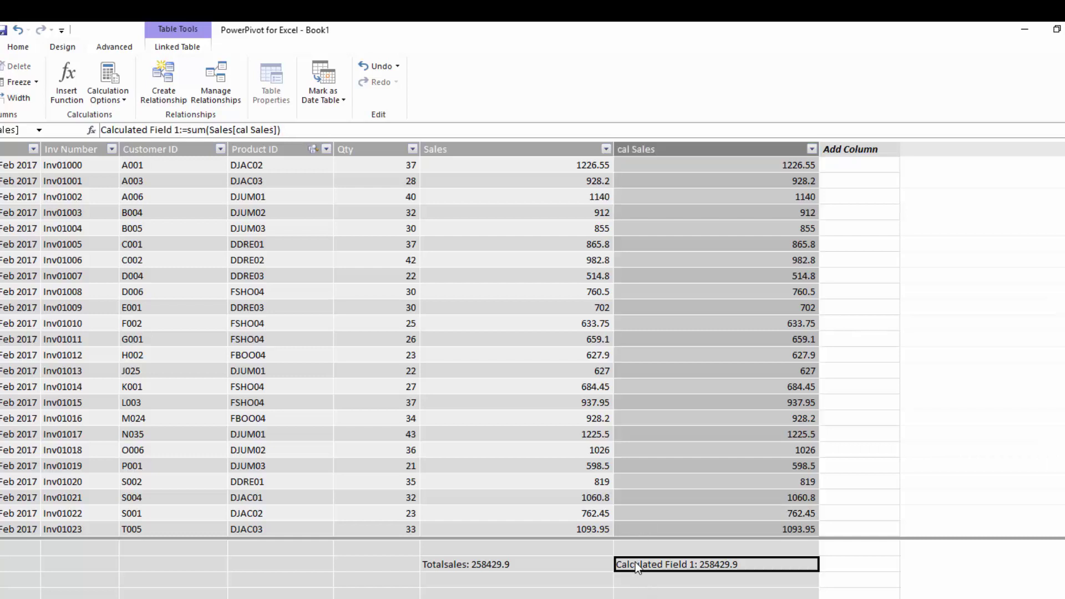
pyautogui.click(536, 564)
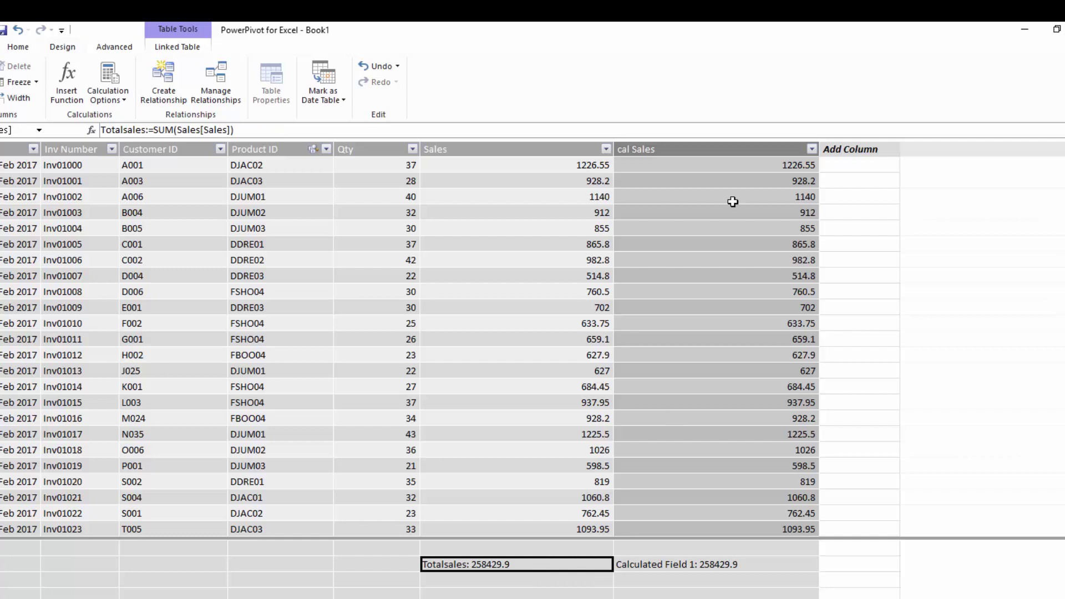
pyautogui.click(706, 148)
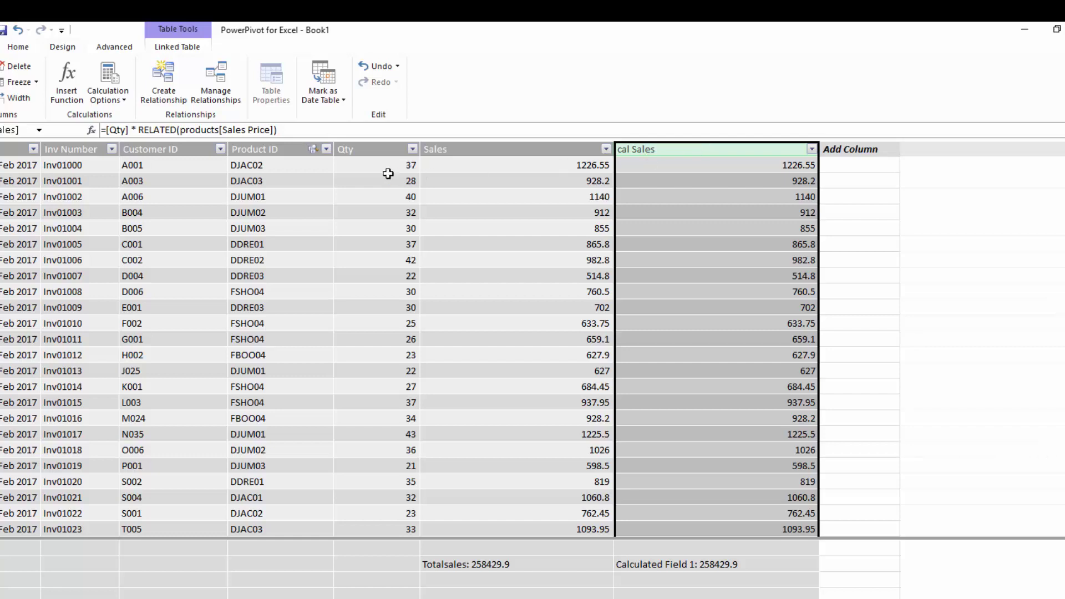
pyautogui.click(363, 167)
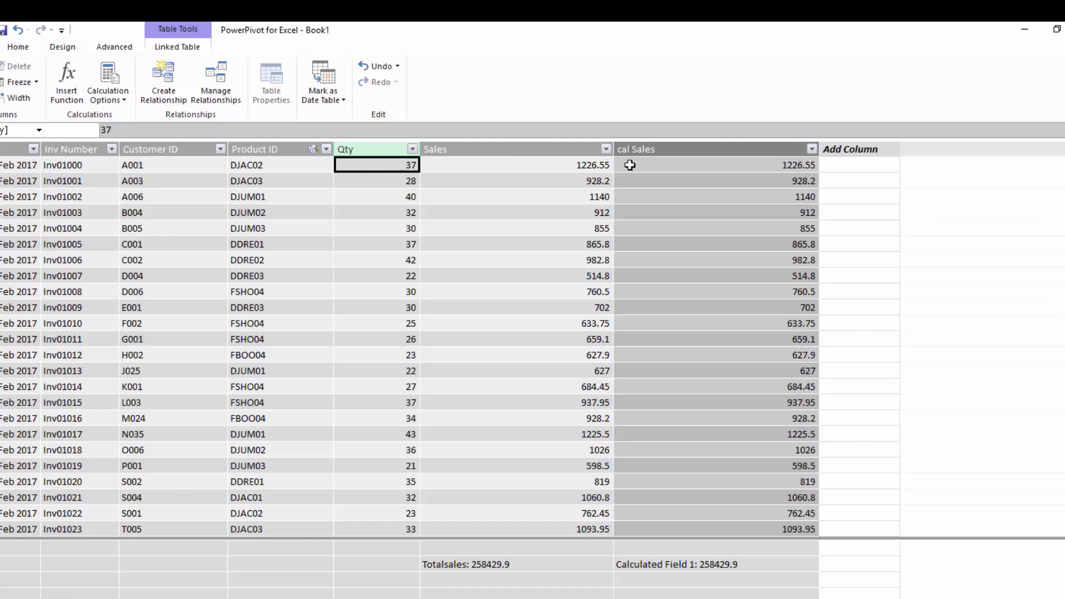
pyautogui.click(681, 165)
pyautogui.click(394, 181)
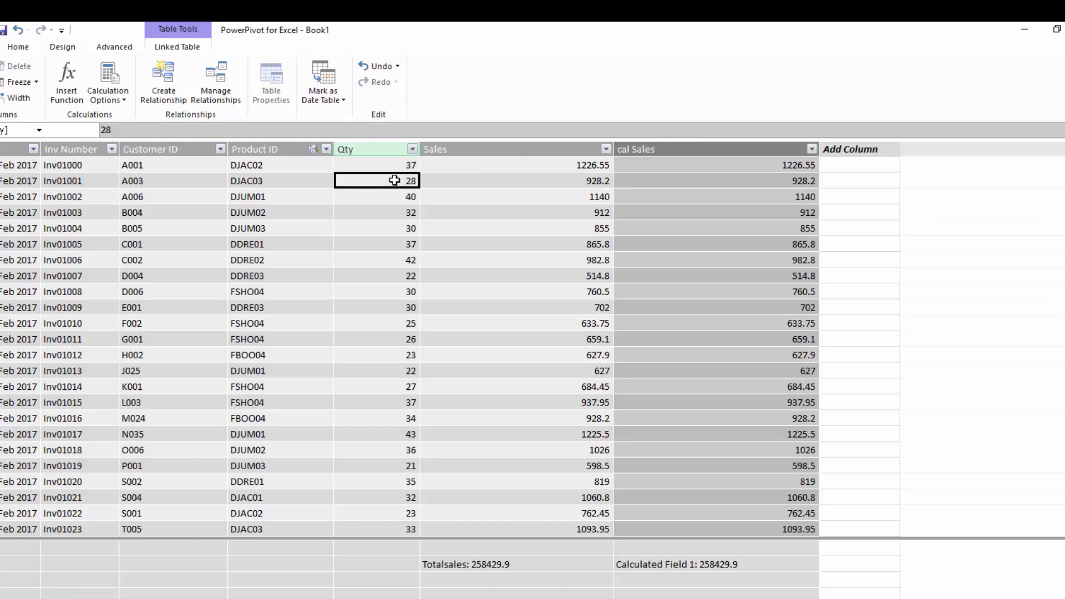
pyautogui.click(653, 182)
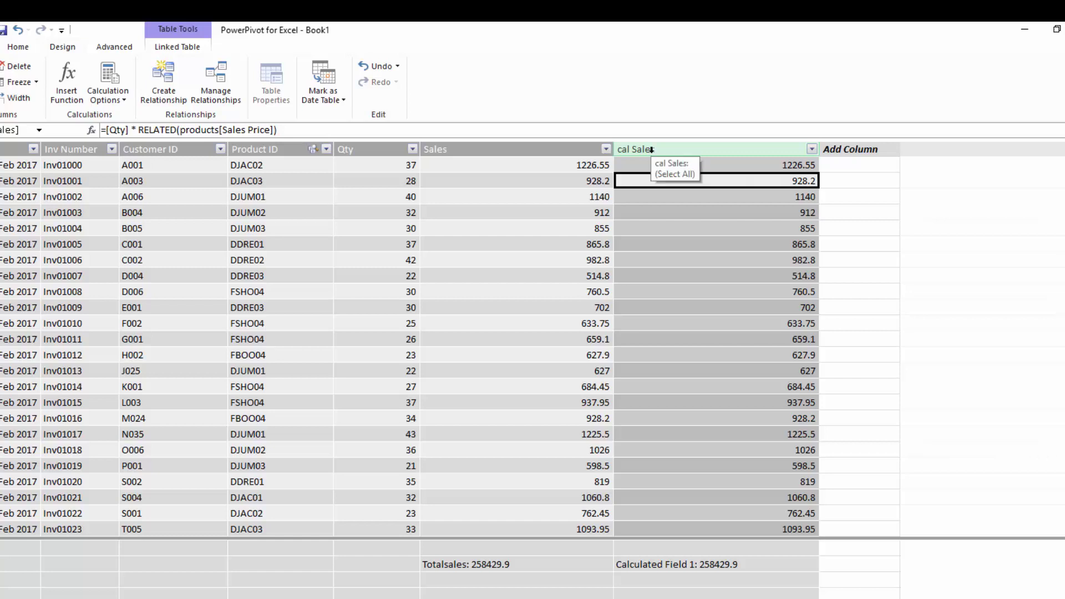
pyautogui.click(509, 149)
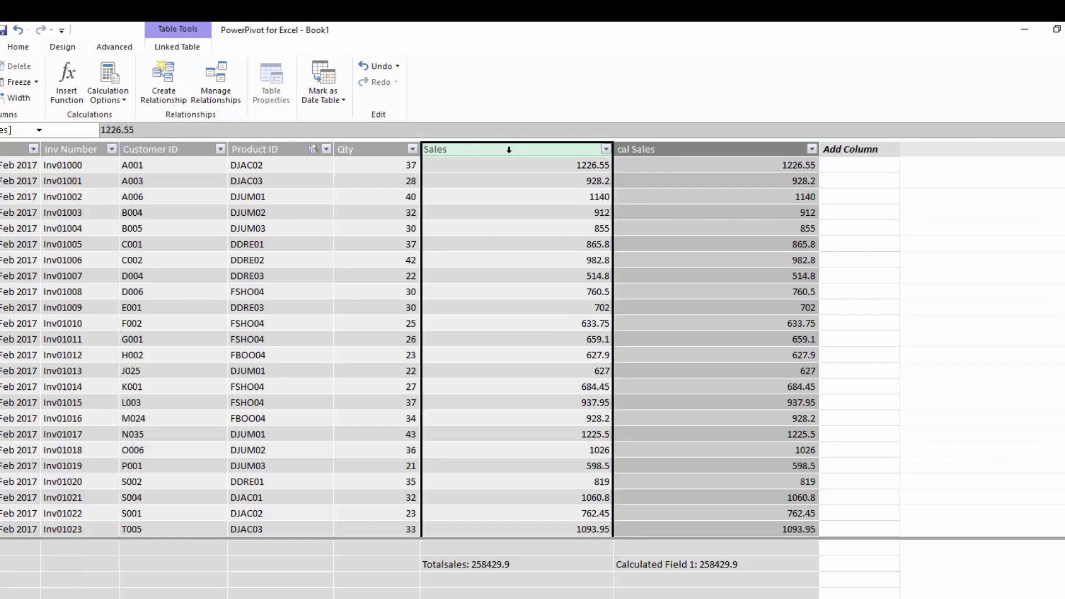
pyautogui.click(633, 146)
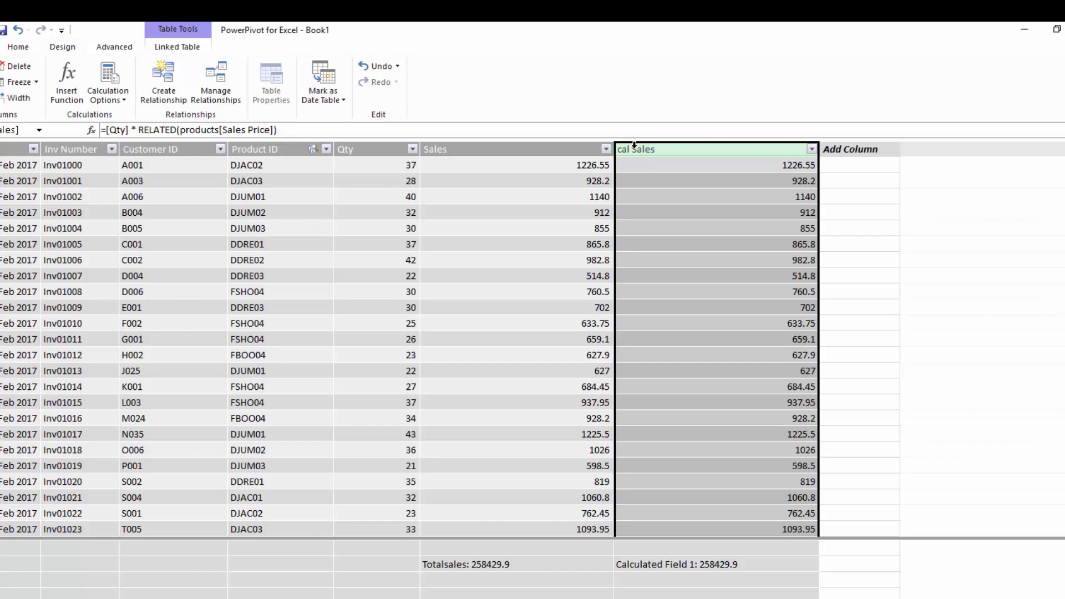
pyautogui.click(517, 198)
# Start a new measure =SUMX(Sales, in the first calculation-area cell.
pyautogui.click(19, 564)
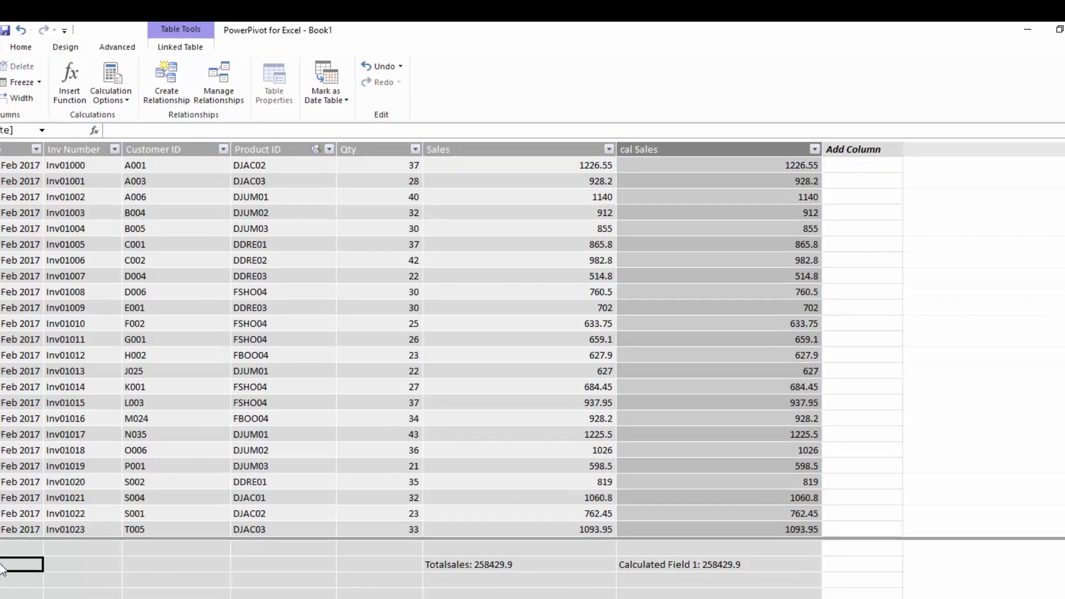
pyautogui.write('=sum')
pyautogui.press('Down')
pyautogui.press('Down')
pyautogui.press('Tab')
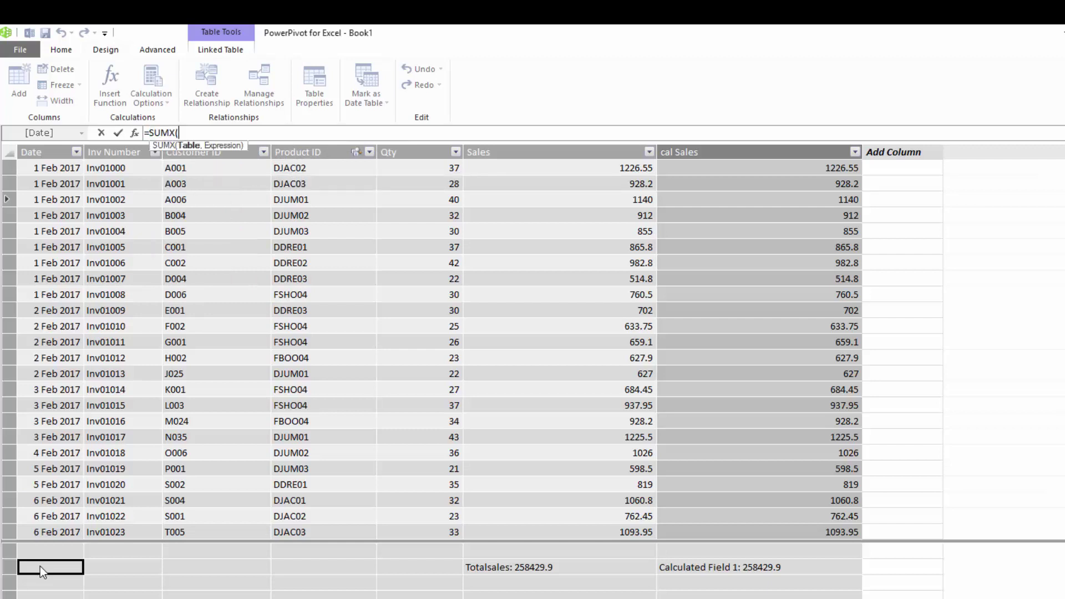
pyautogui.press('BackSpace')
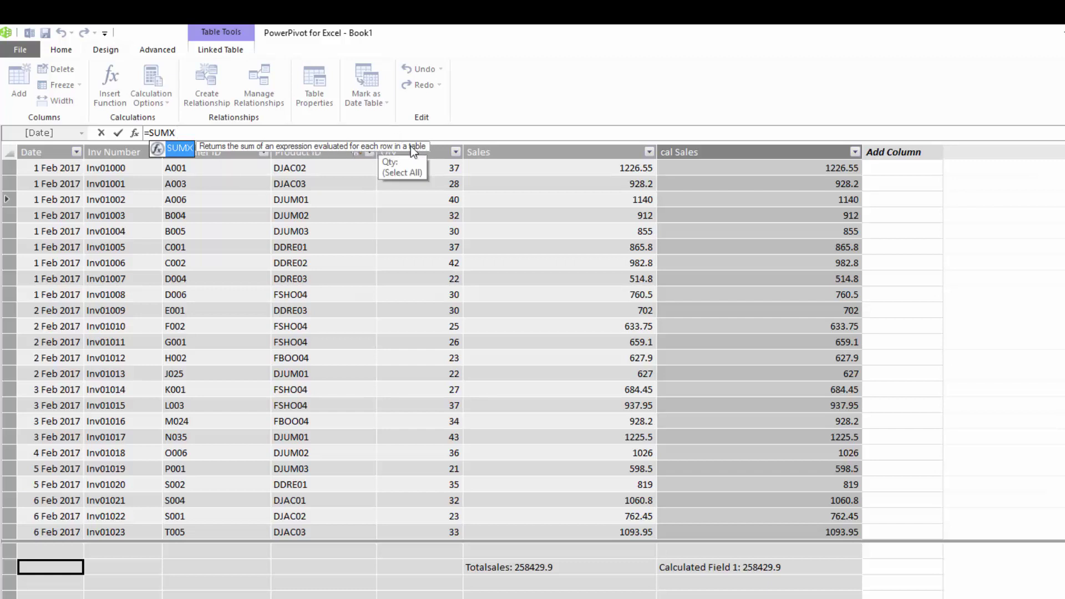
pyautogui.write('(')
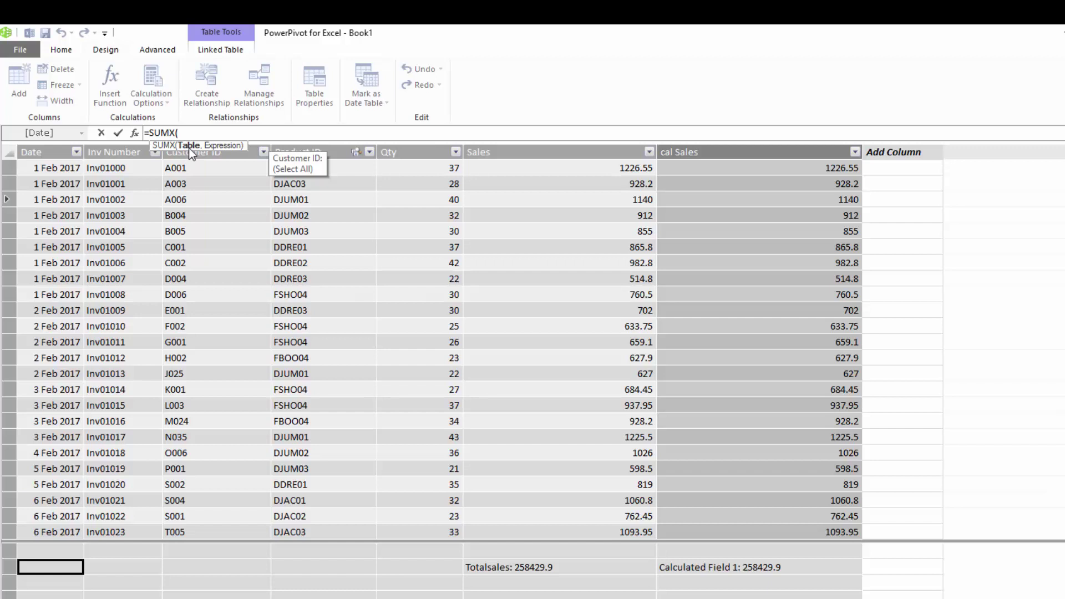
pyautogui.write('sal,')
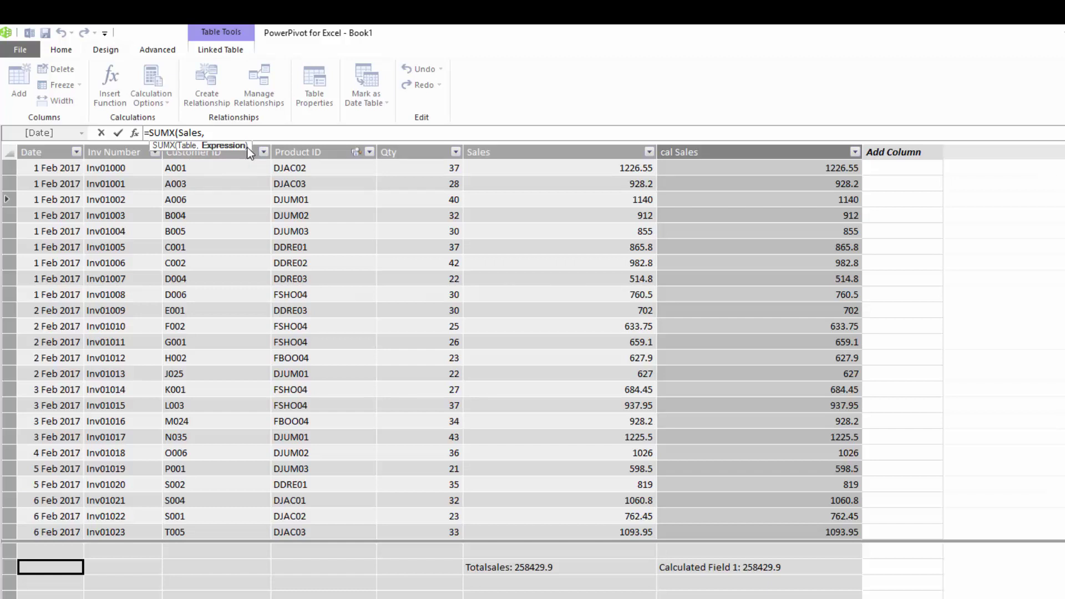
# Add Sales[Qty]* RELATED(products[Sales Price]) as the SUMX expression, leaving it uncommitted.
pyautogui.write('sales')
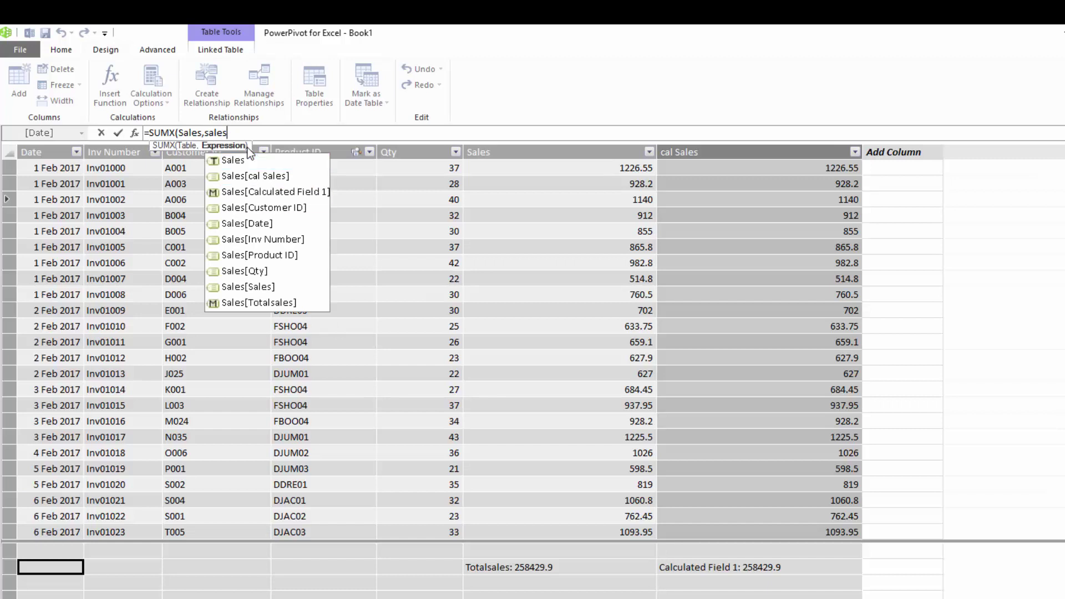
pyautogui.press('Down')
pyautogui.press('Down')
pyautogui.press('Down')
pyautogui.press('Down')
pyautogui.press('Down')
pyautogui.press('Down')
pyautogui.press('Down')
pyautogui.press('Down')
pyautogui.press('Tab')
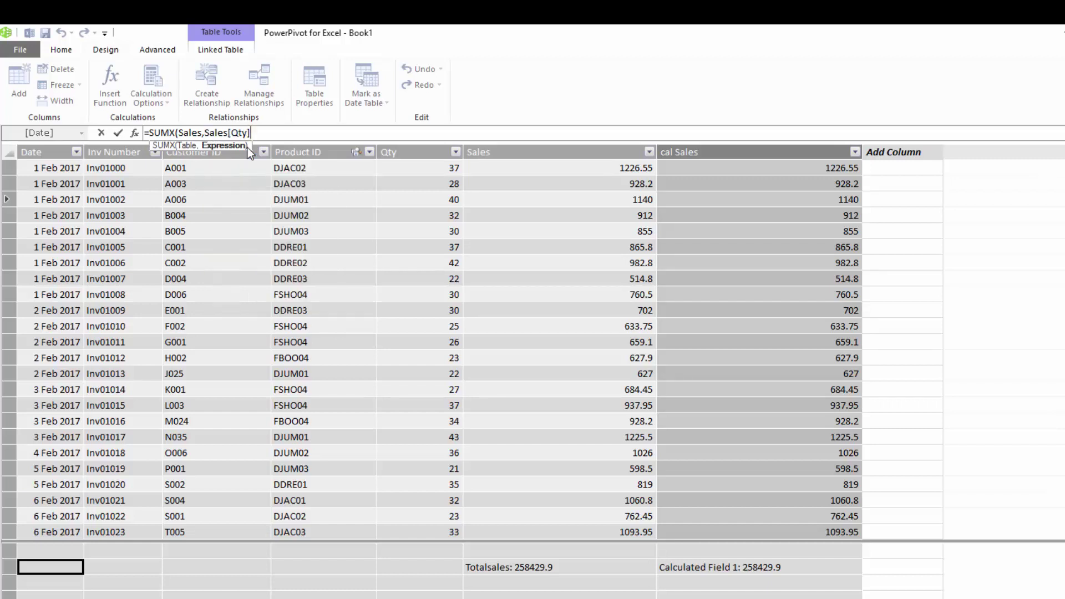
pyautogui.write('* re')
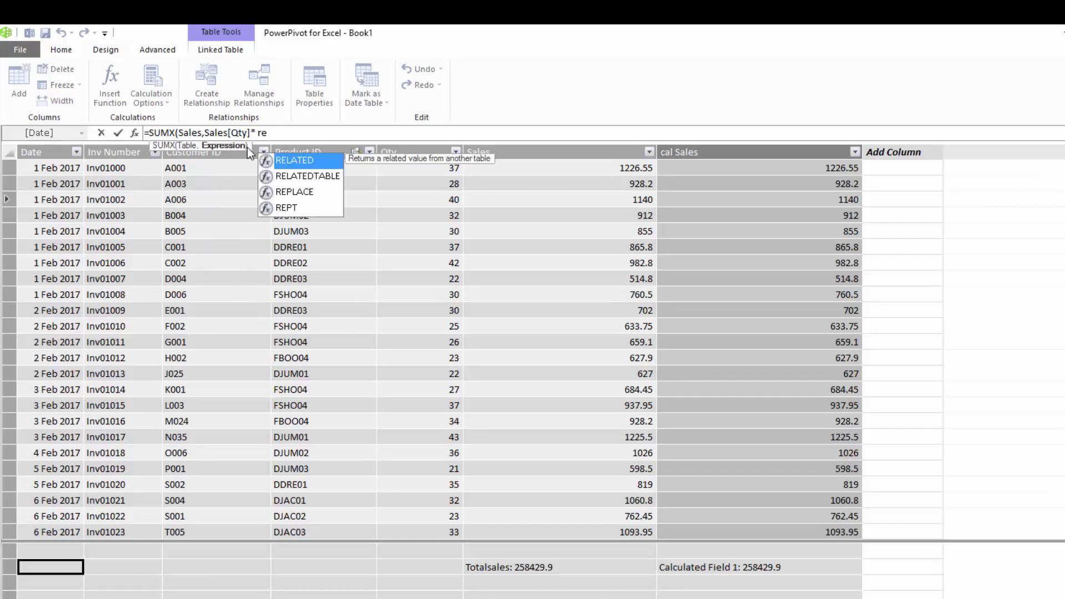
pyautogui.press('Tab')
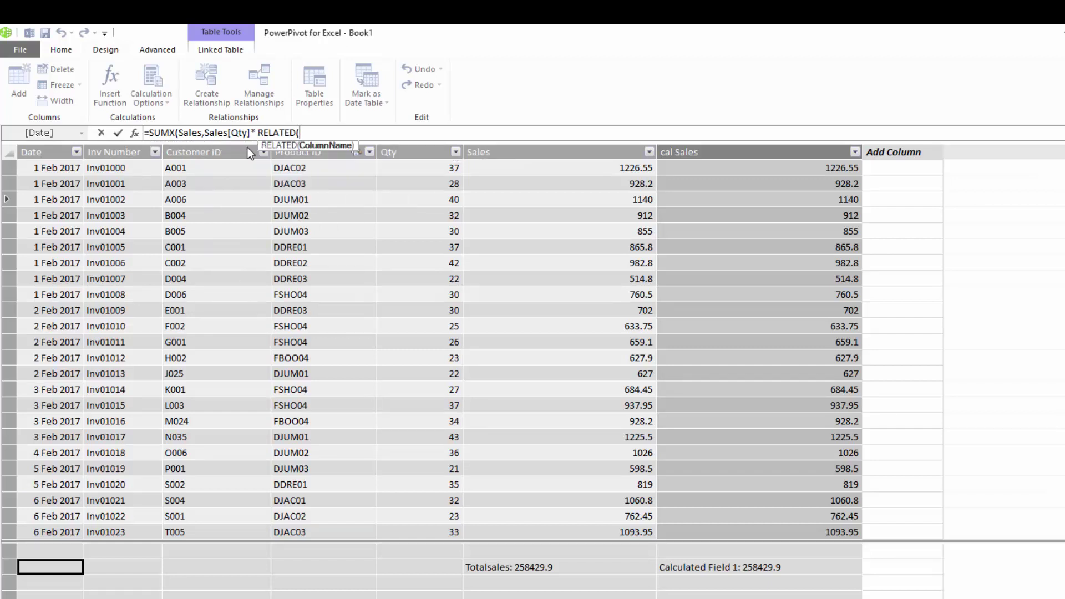
pyautogui.write('pr')
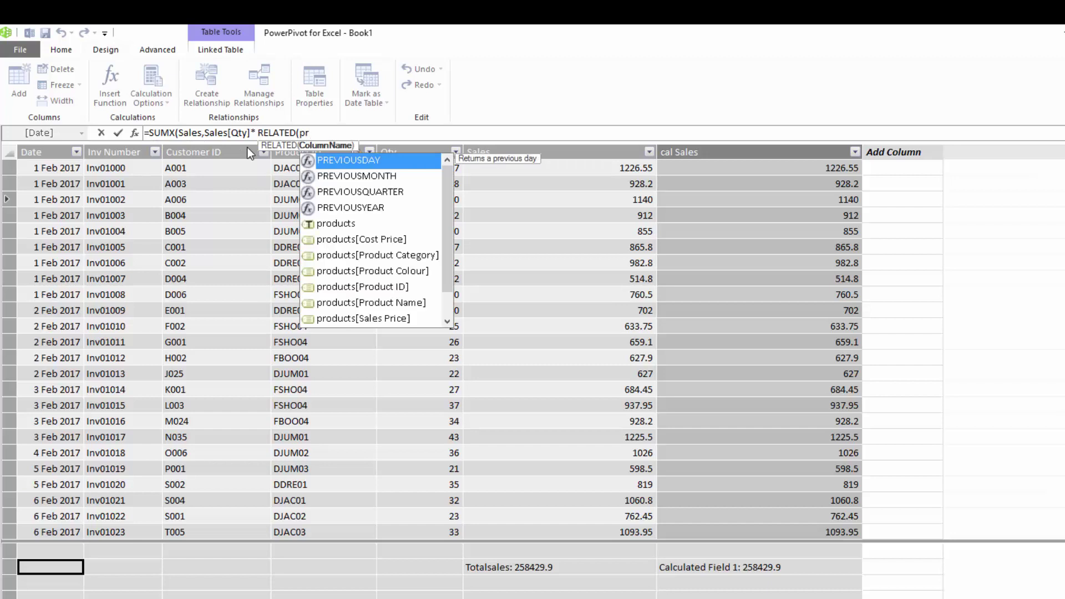
pyautogui.press('Down')
pyautogui.press('Down')
pyautogui.press('Down')
pyautogui.press('Down')
pyautogui.press('Down')
pyautogui.press('Down')
pyautogui.press('Down')
pyautogui.press('Down')
pyautogui.press('Down')
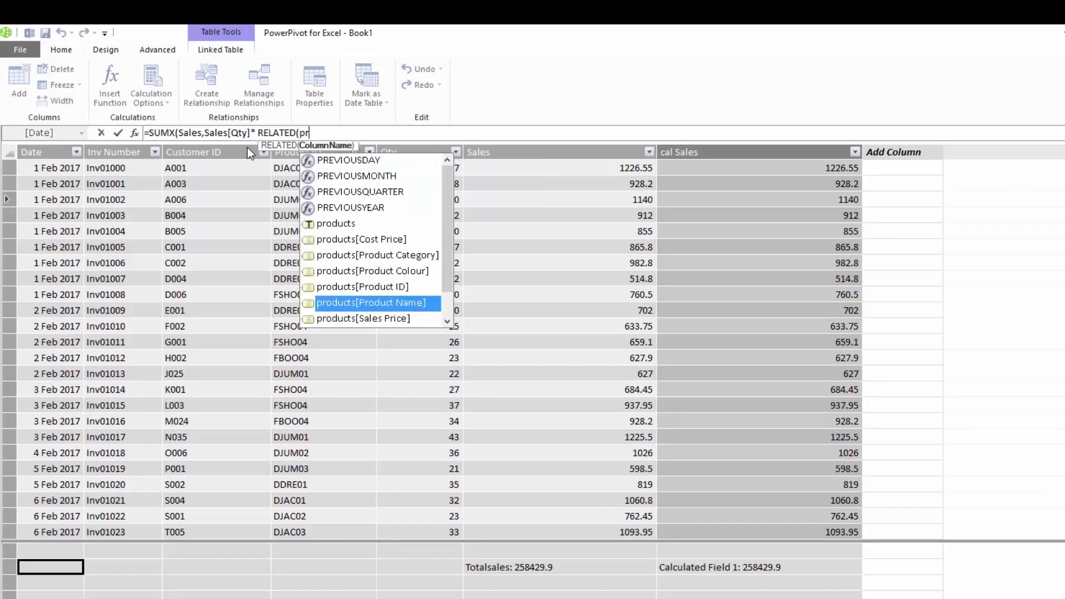
pyautogui.press('Down')
pyautogui.press('Tab')
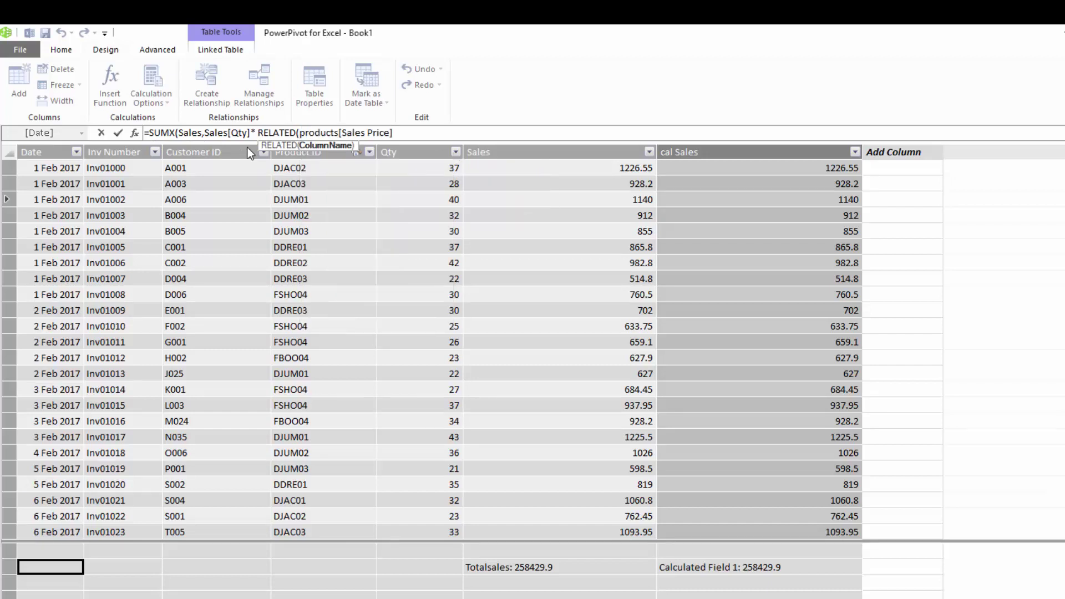
pyautogui.write(')')
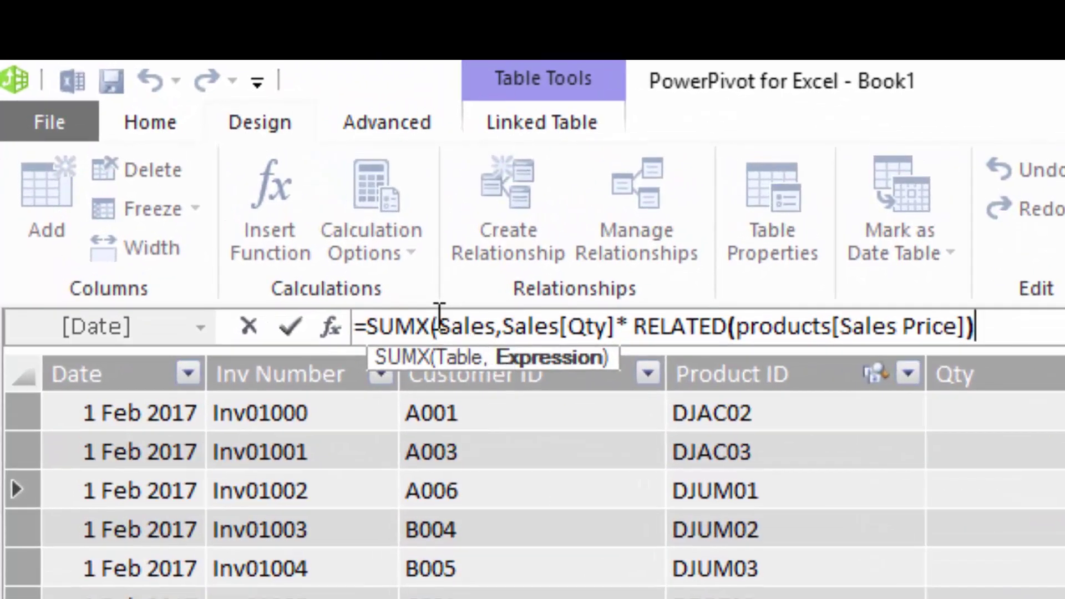
# Review the SUMX Sales table and expression arguments, then commit the formula as measure Calculated Field 2.
pyautogui.moveTo(438, 324); pyautogui.dragTo(712, 325)
pyautogui.click(635, 323)
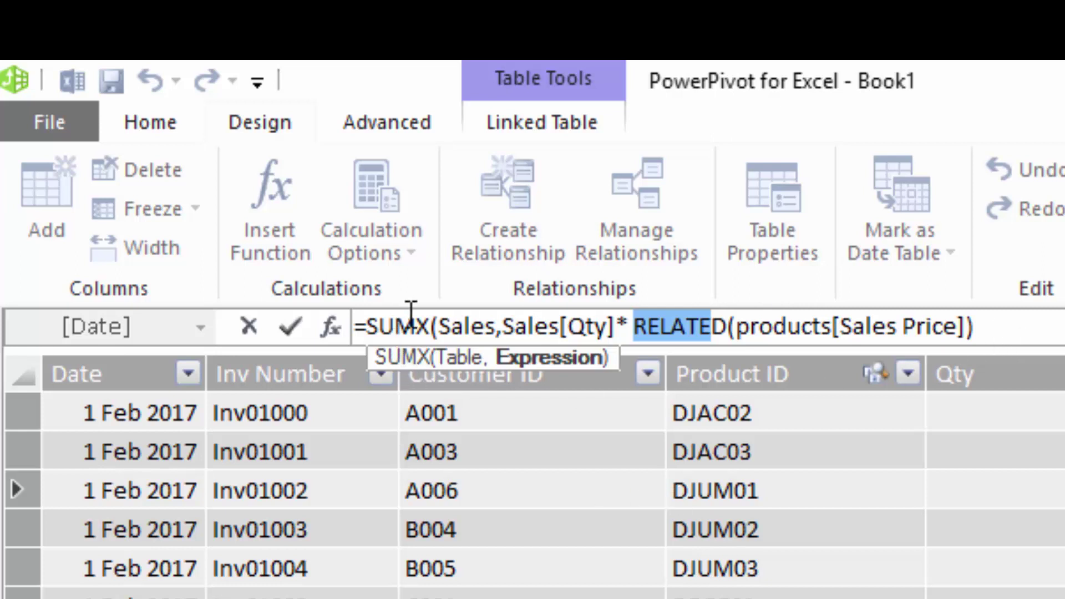
pyautogui.moveTo(417, 320); pyautogui.dragTo(361, 321)
pyautogui.moveTo(439, 320); pyautogui.dragTo(974, 327)
pyautogui.click(979, 327)
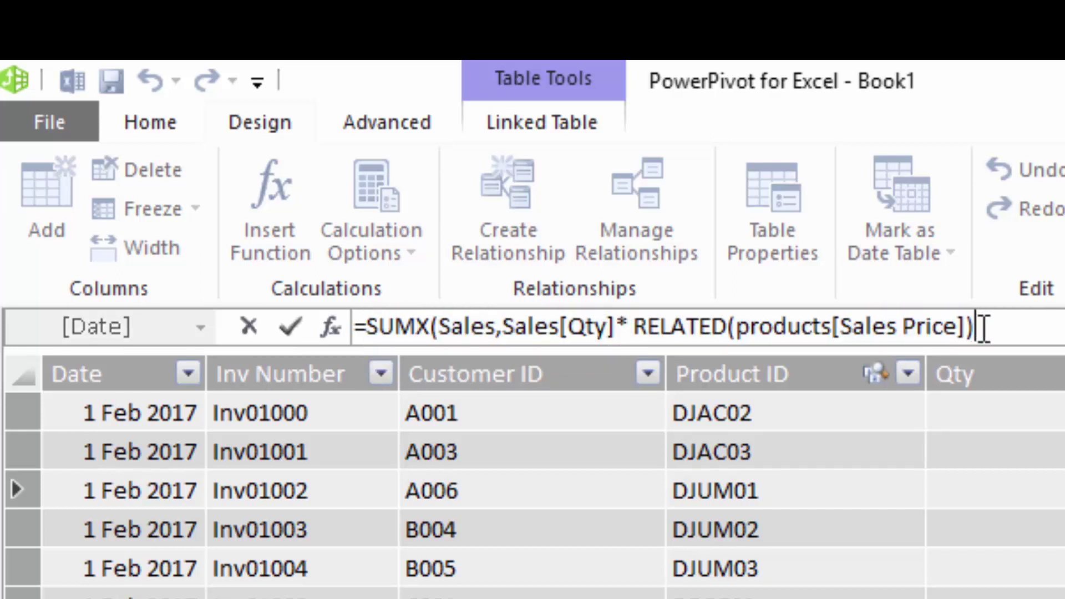
pyautogui.press('Return')
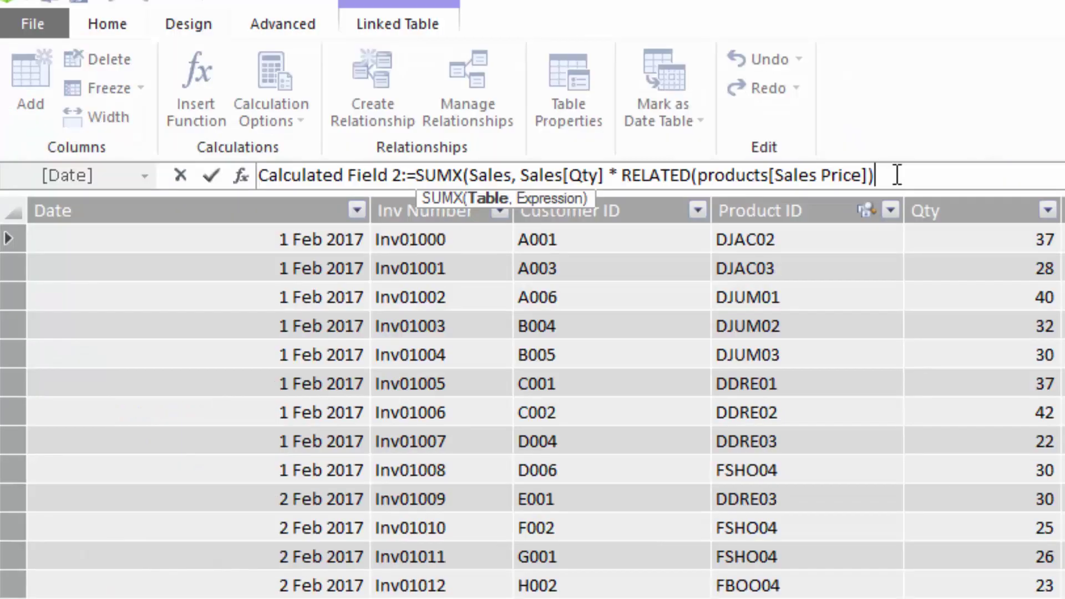
# Add the closing parenthesis to the SUMX formula and rename Calculated Field 2 to totalsalessumx.
pyautogui.write(')')
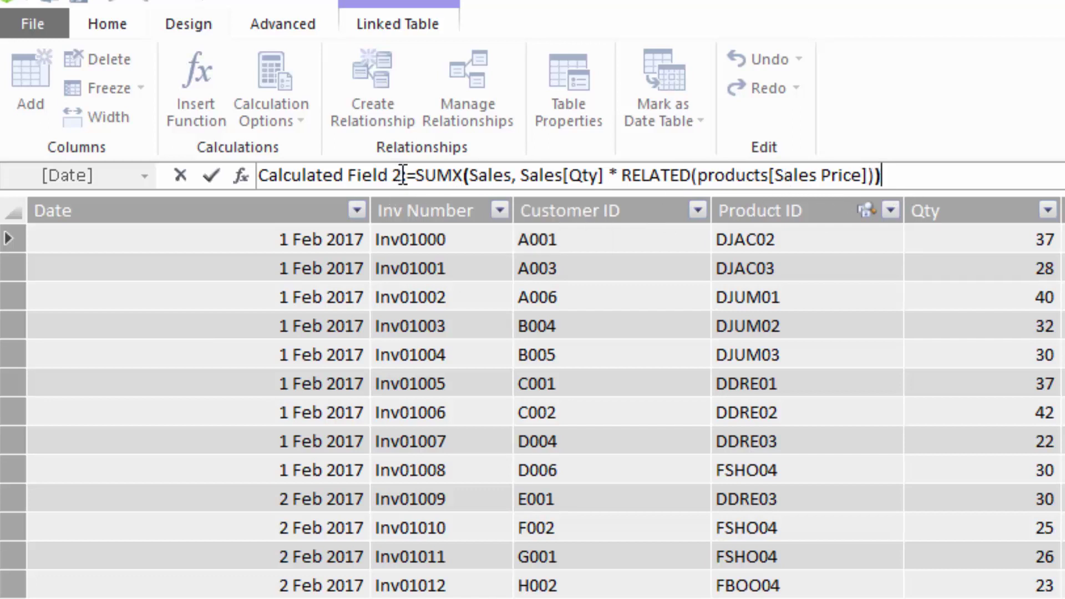
pyautogui.moveTo(400, 175); pyautogui.dragTo(252, 170)
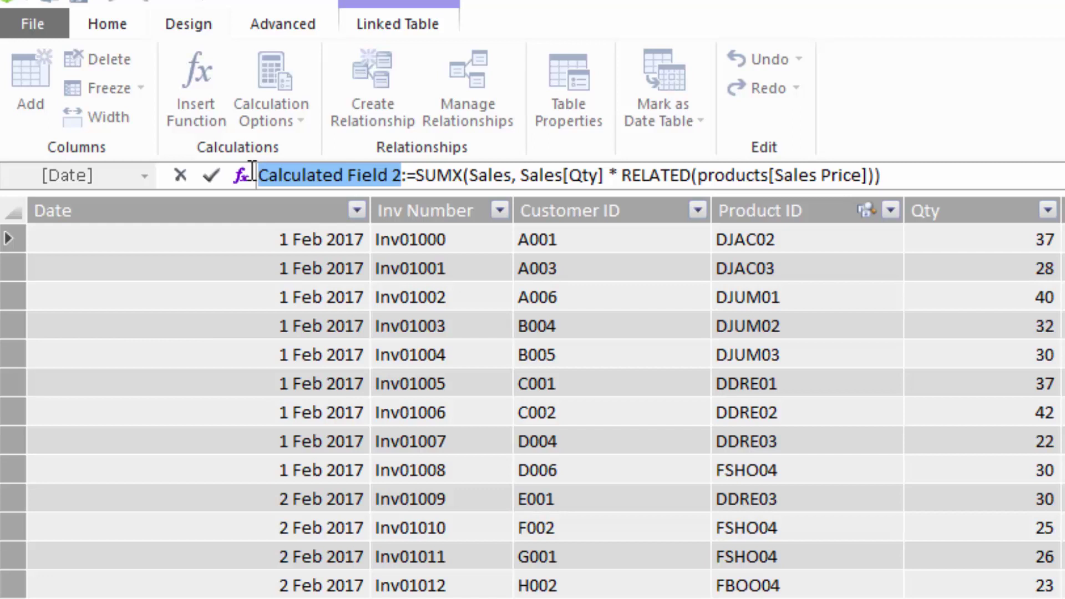
pyautogui.write('totalsales')
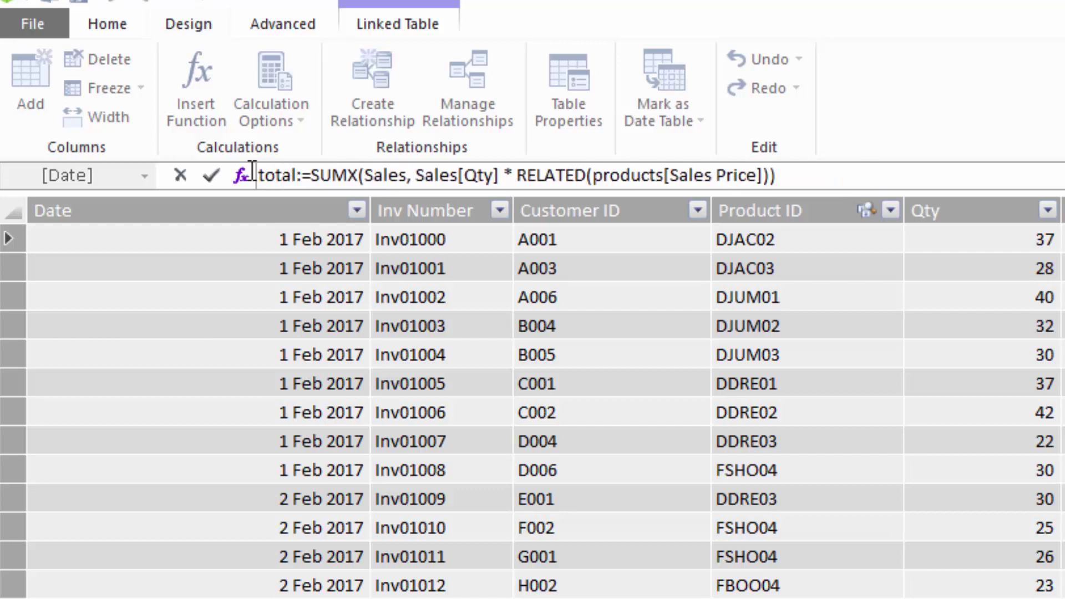
pyautogui.write('sim')
pyautogui.press('BackSpace')
pyautogui.press('BackSpace')
pyautogui.write('umx')
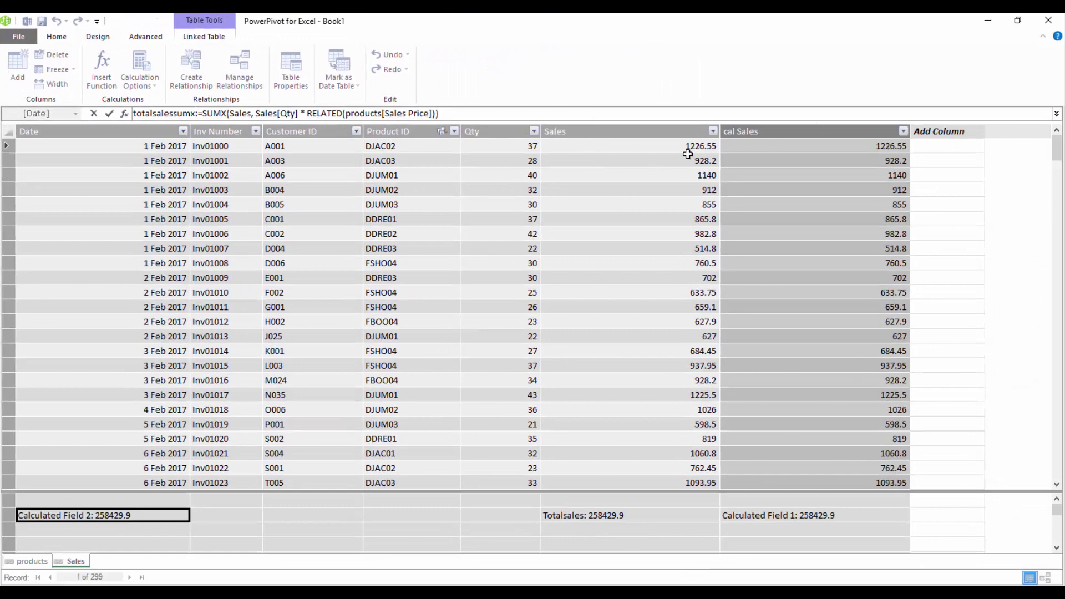
# Commit the totalsalessumx measure and inspect the cal Sales and Calculated Field 1 formulas.
pyautogui.press('Return')
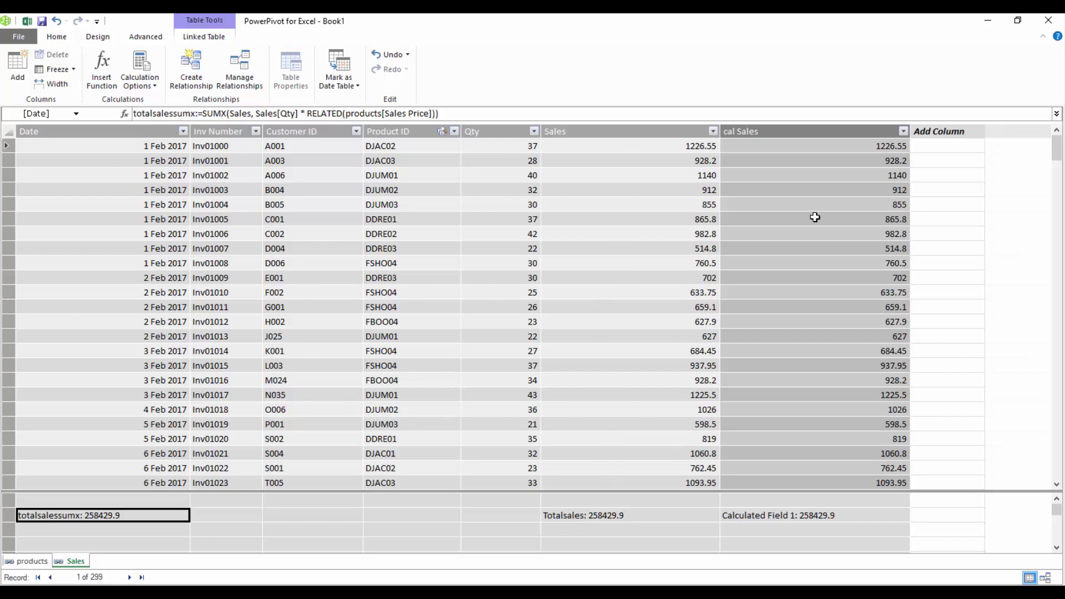
pyautogui.click(813, 146)
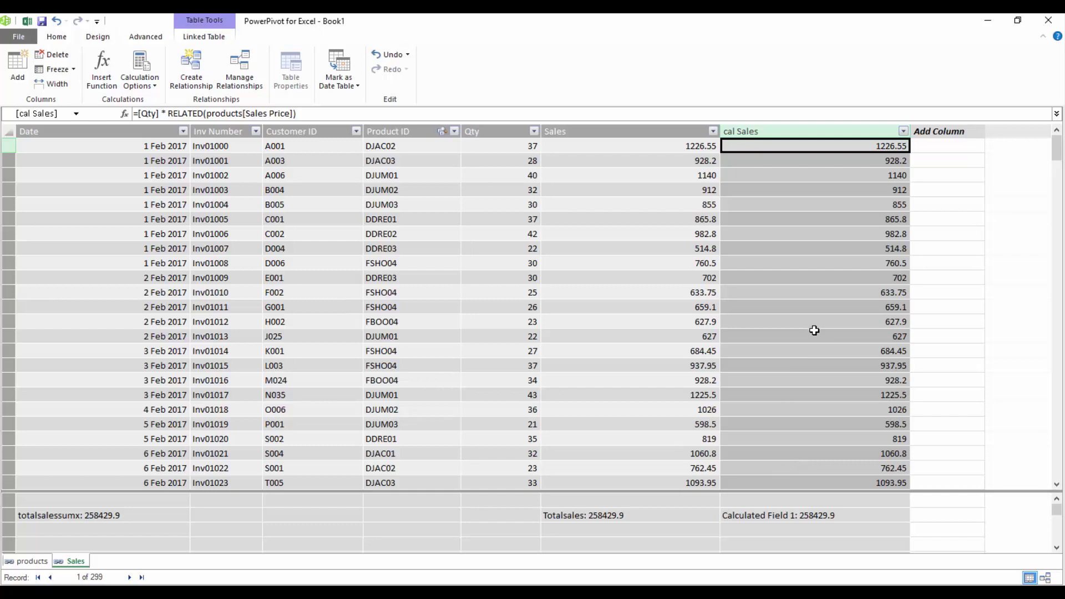
pyautogui.click(758, 516)
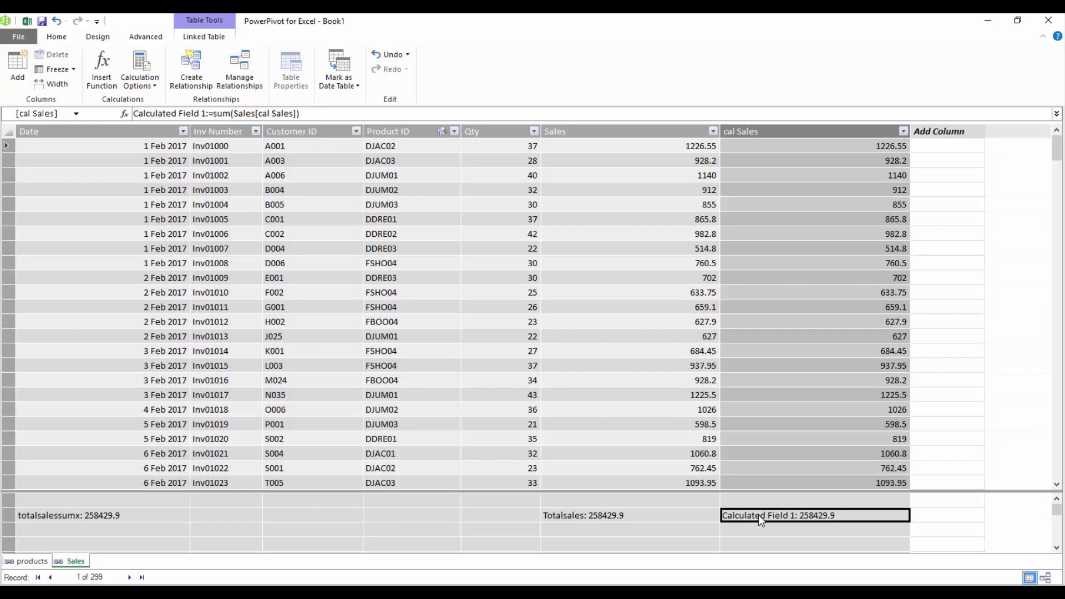
# Compare the Sales and cal Sales columns with the totalsalessumx formula, all totalling 258429.9.
pyautogui.click(631, 130)
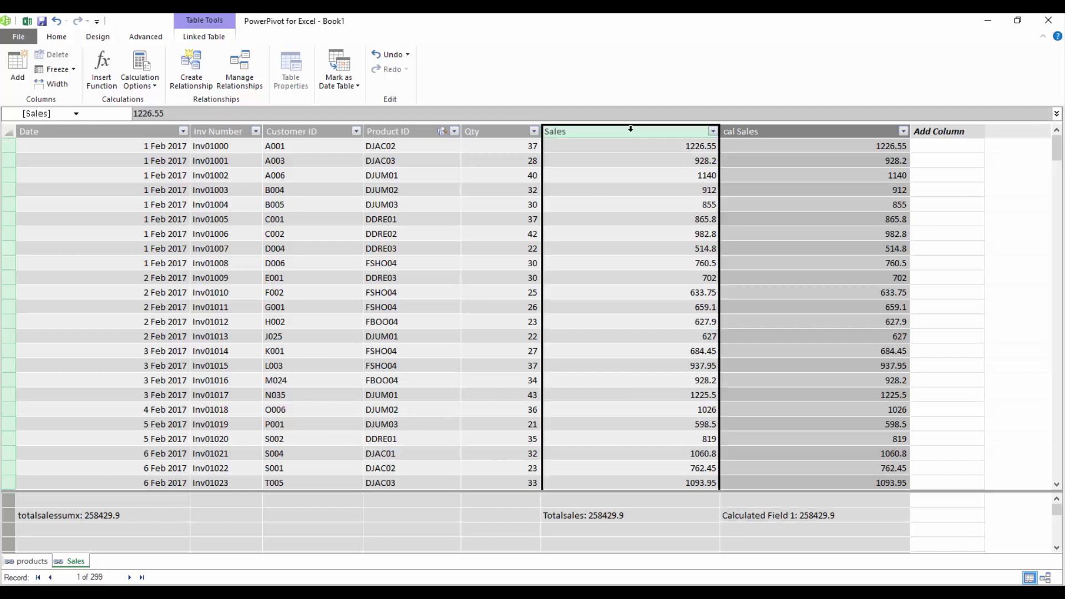
pyautogui.click(733, 130)
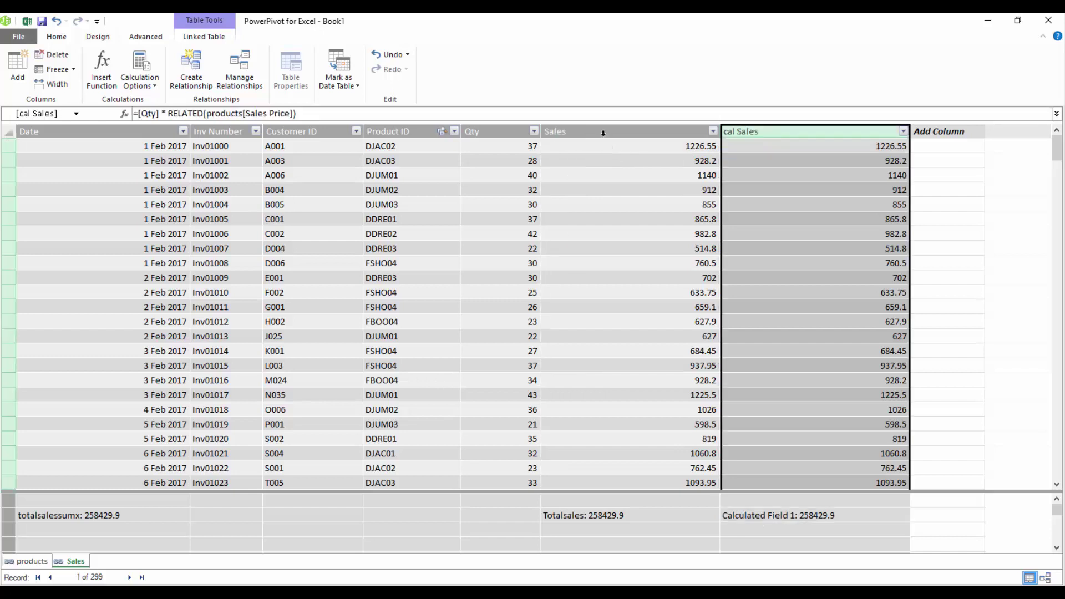
pyautogui.click(602, 131)
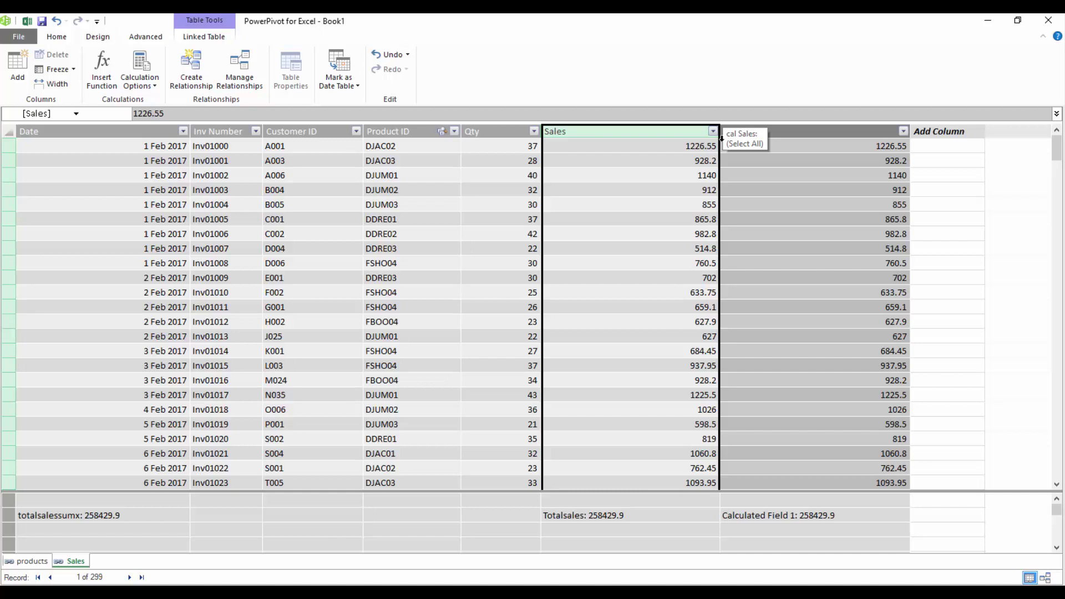
pyautogui.click(82, 515)
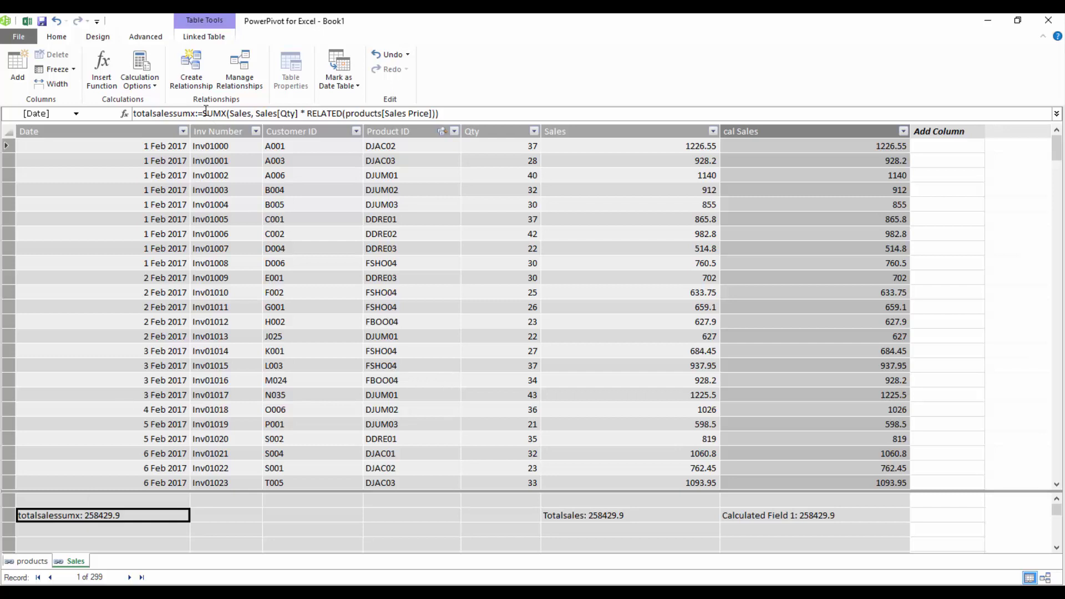
pyautogui.moveTo(202, 114); pyautogui.dragTo(228, 113)
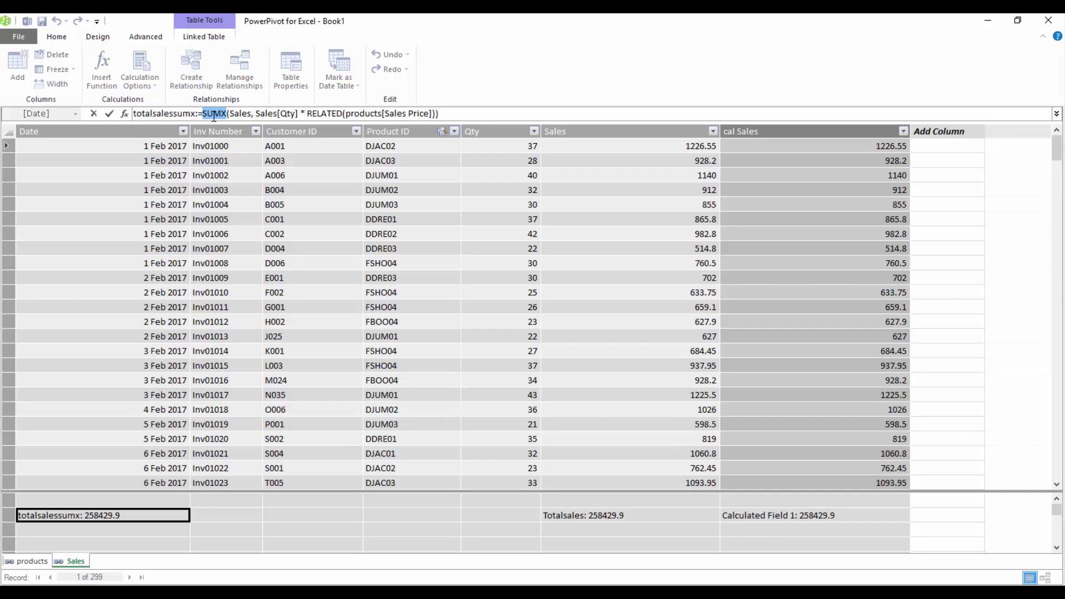
pyautogui.moveTo(202, 114); pyautogui.dragTo(228, 111)
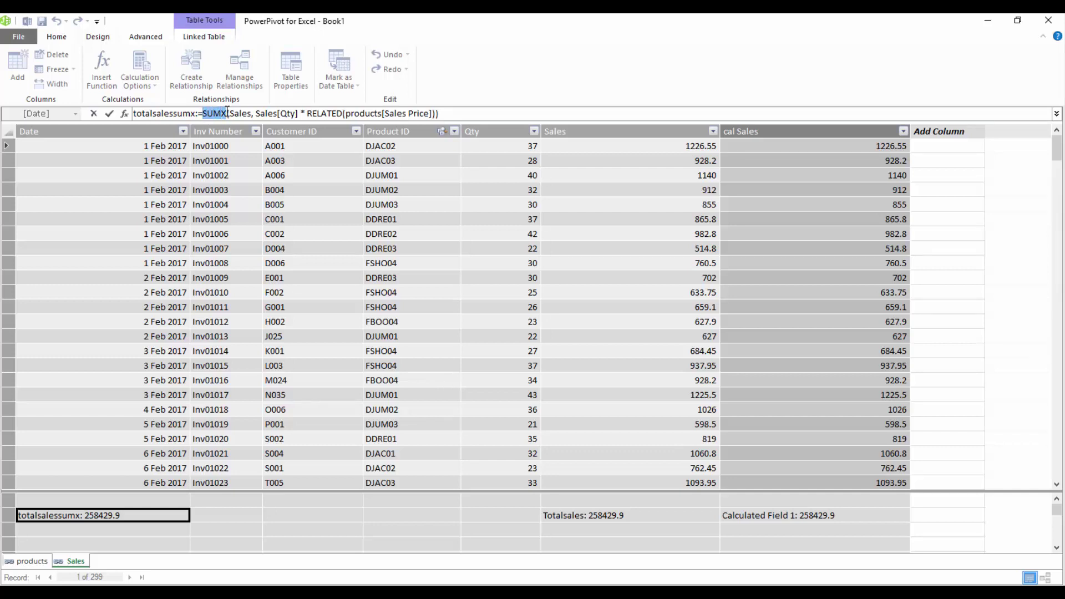